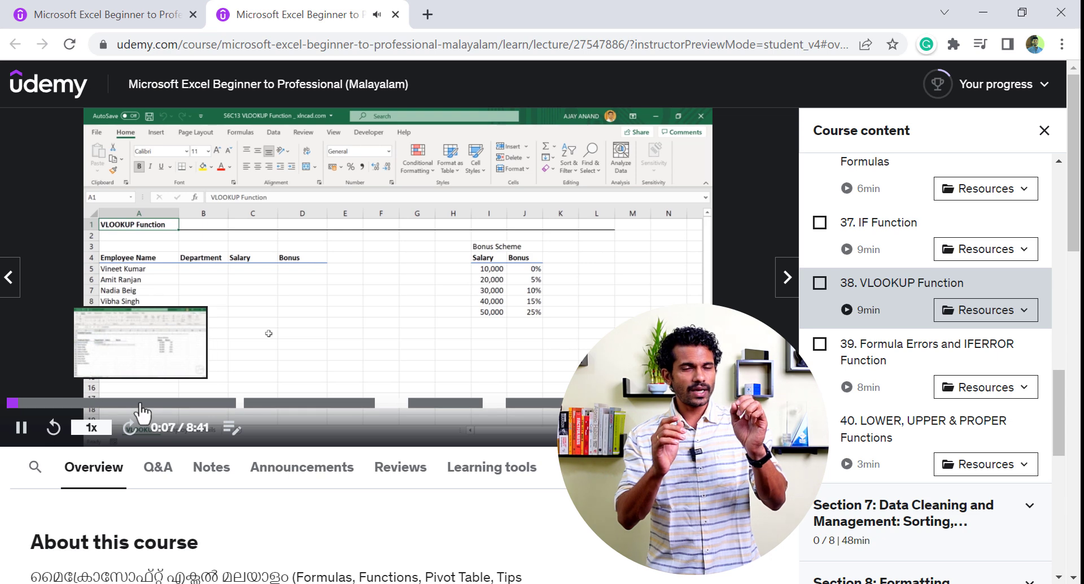
- Skim the VLOOKUP lesson video and download the VLOOKUP Function.xlsx practice workbook
click(219, 403)
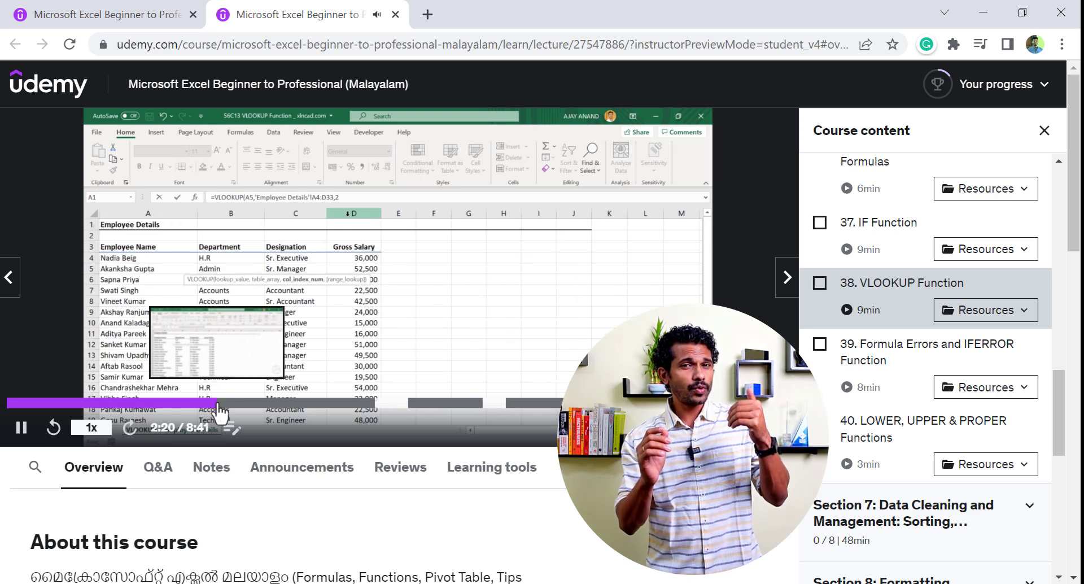
click(283, 404)
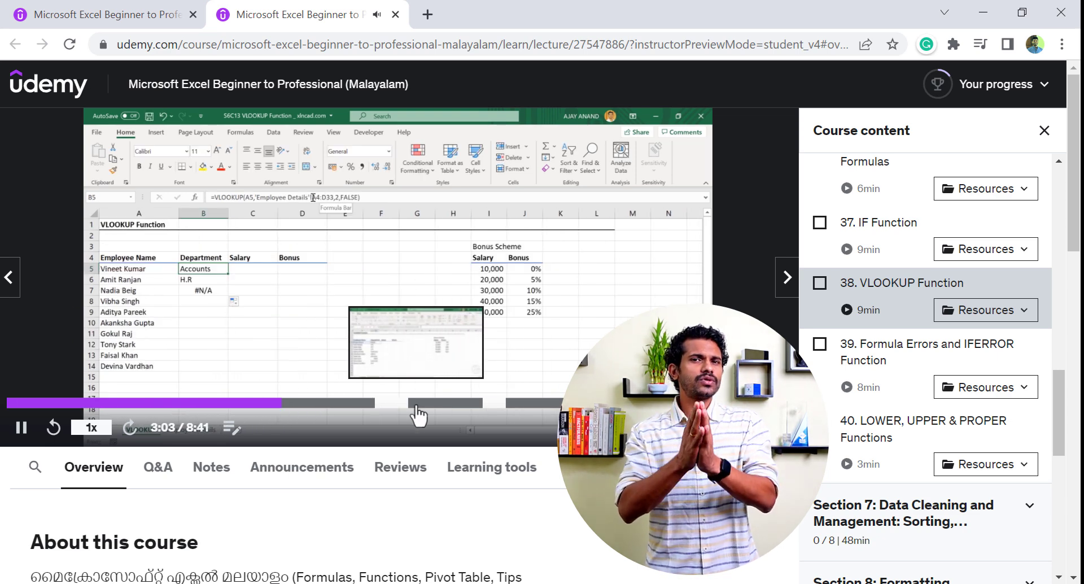
click(394, 404)
click(562, 403)
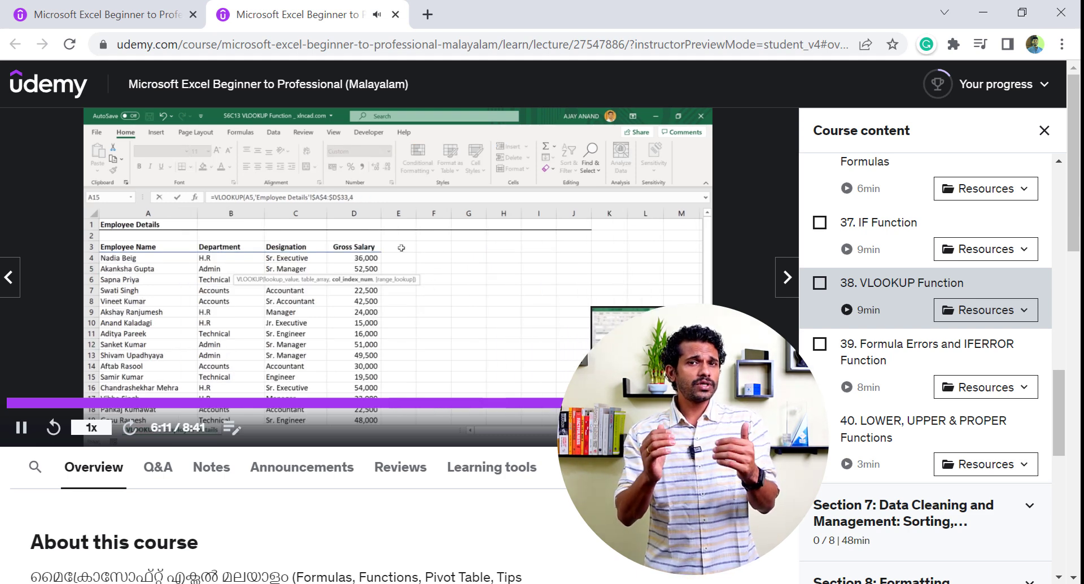
click(657, 403)
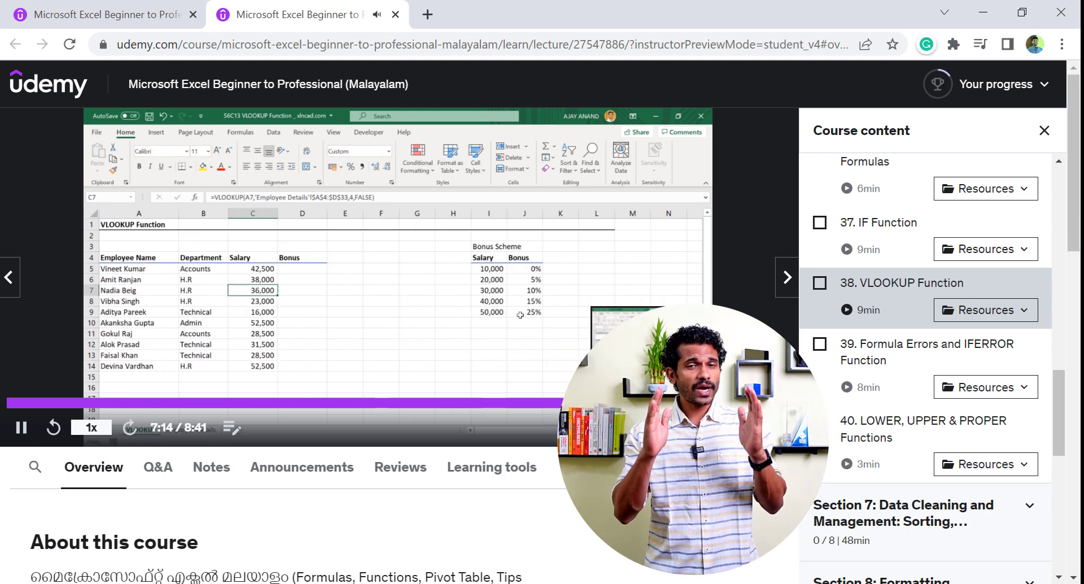
click(1014, 319)
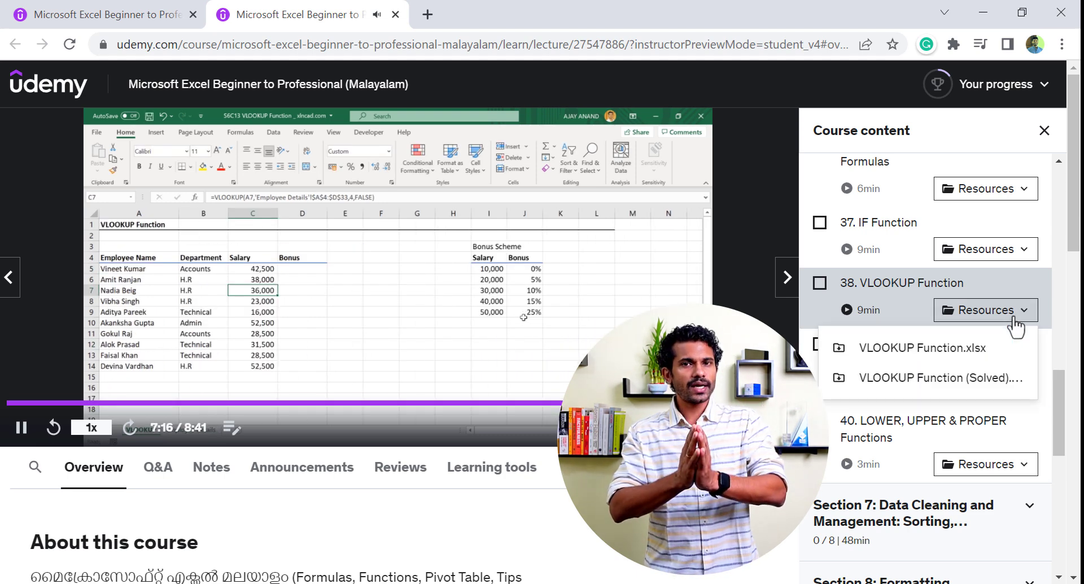
click(978, 352)
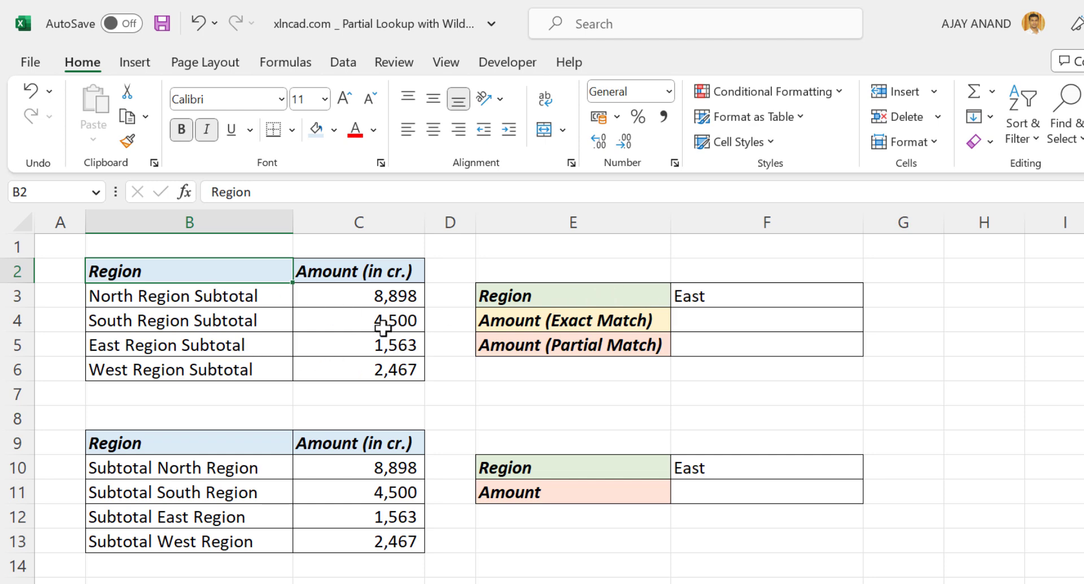
- Enter =VLOOKUP(F3,B3:C6,2,FALSE) in F4 to exact-match East, which returns #N/A
click(760, 316)
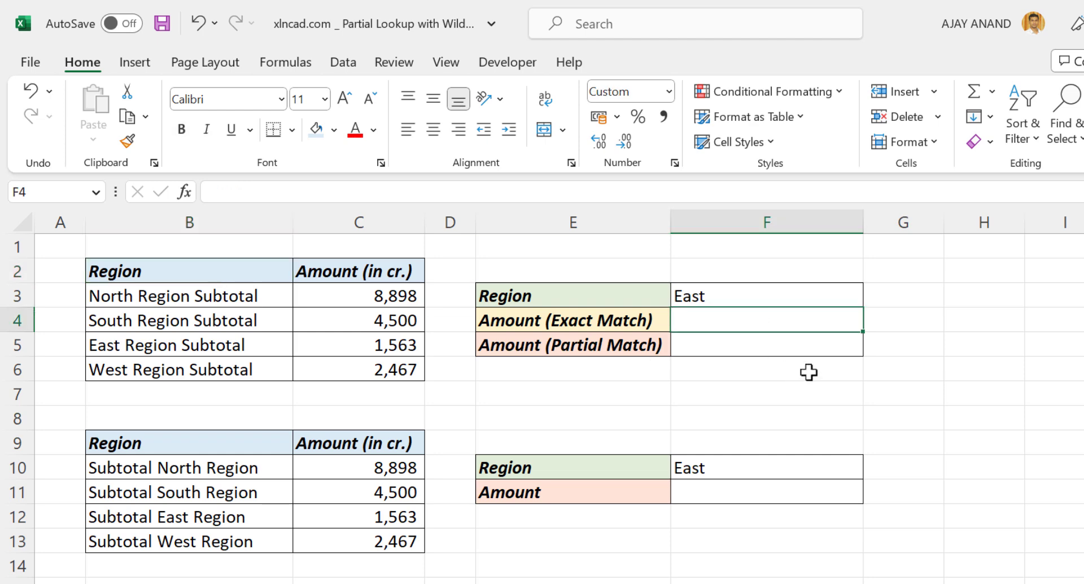
text(=VLOO)
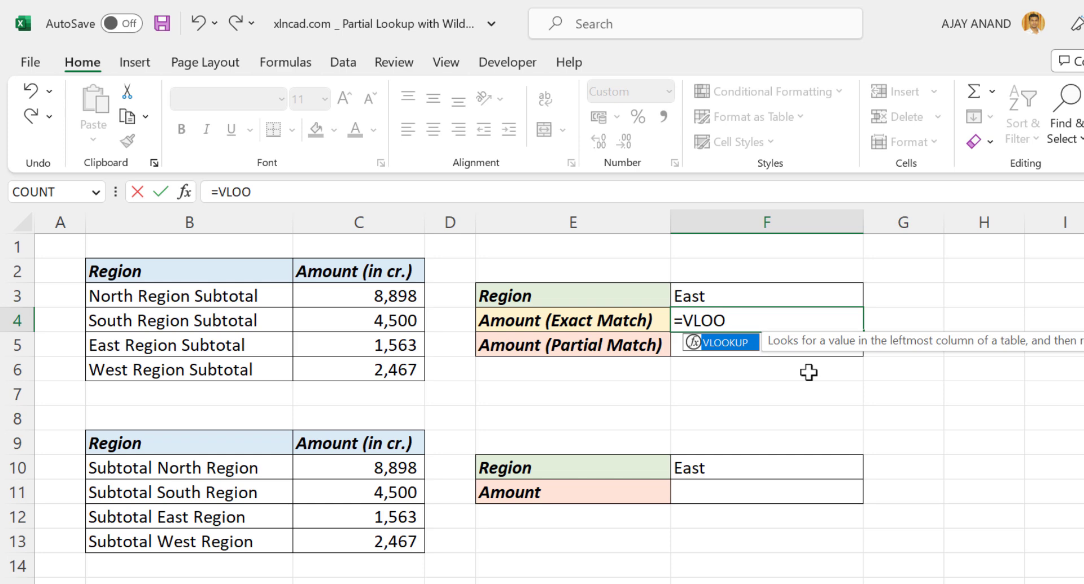
text(KUP()
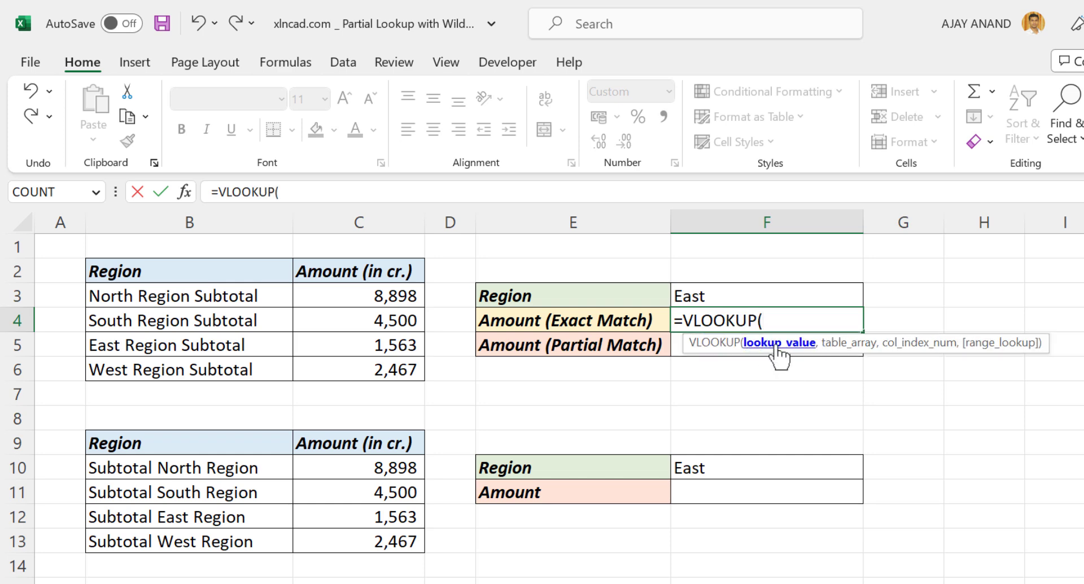
click(719, 297)
text(,)
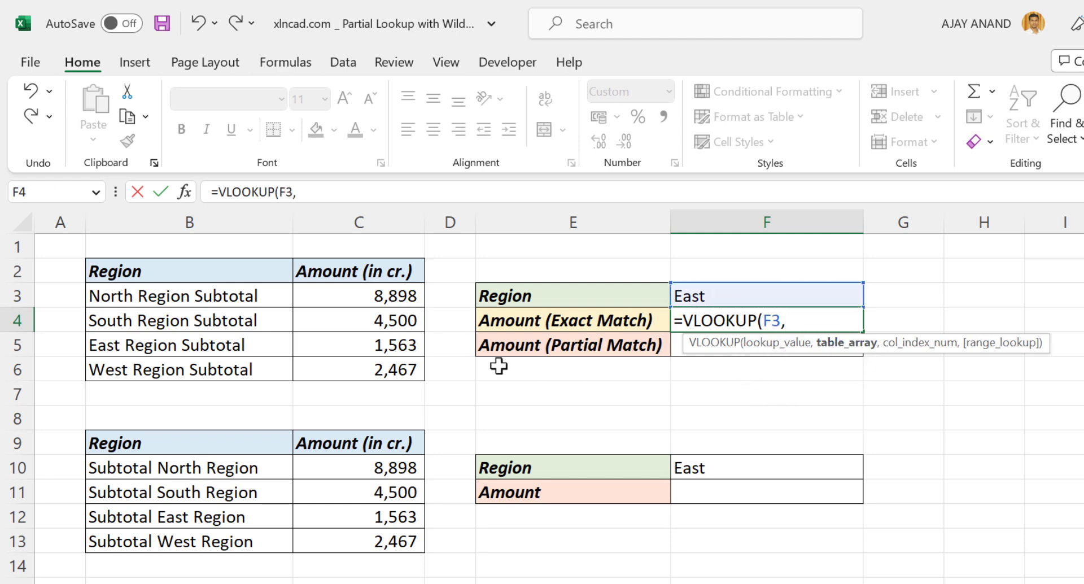
drag(228, 297, 353, 368)
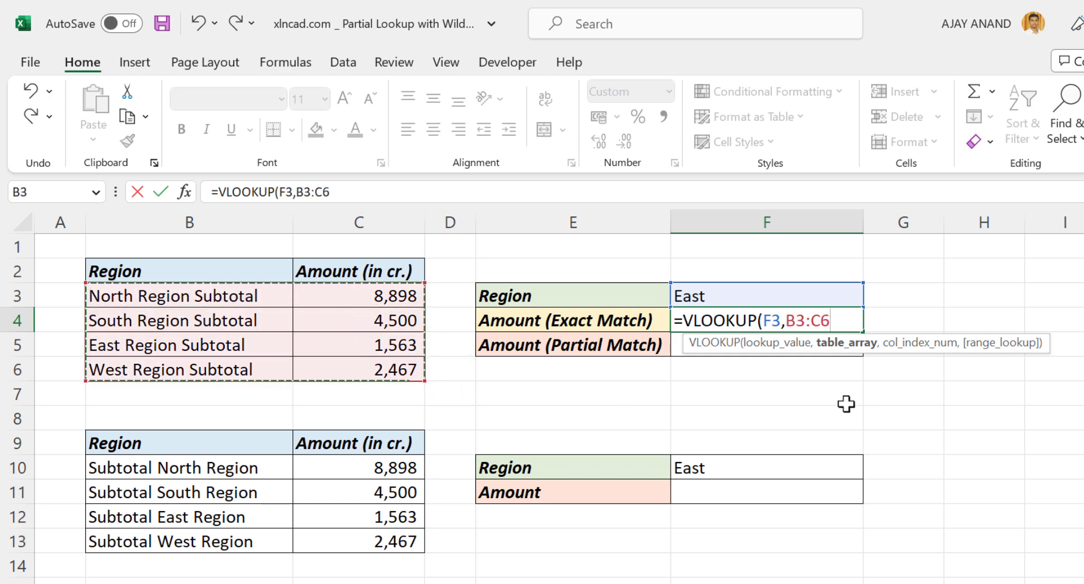
text(,2)
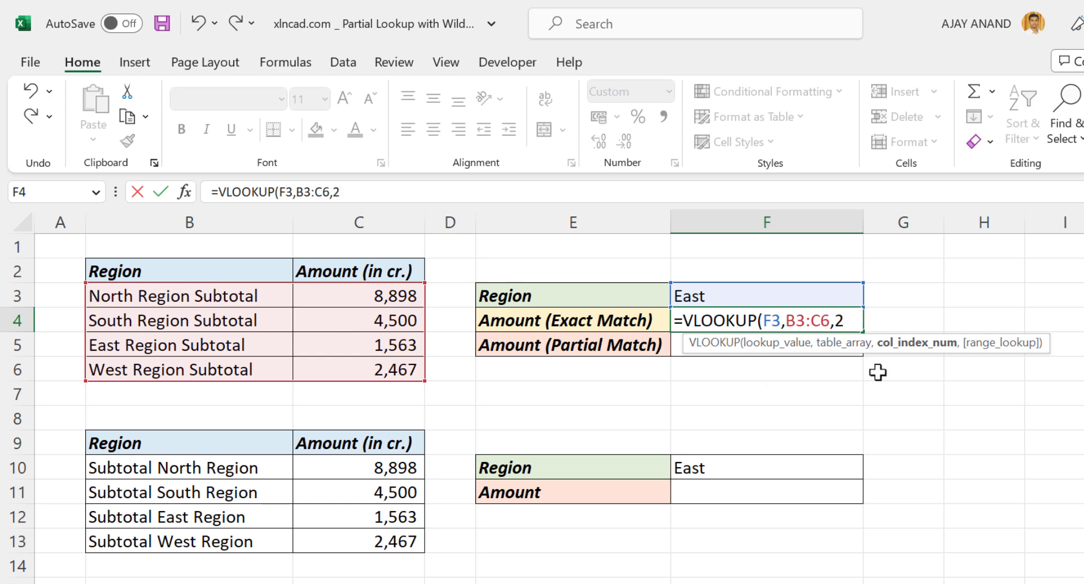
text(,)
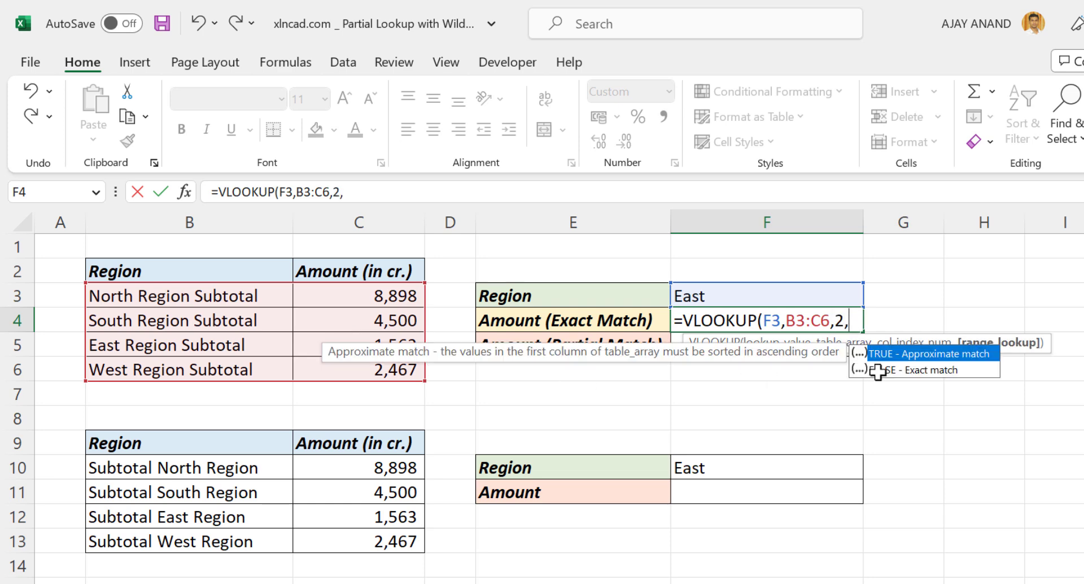
double_click(910, 370)
text())
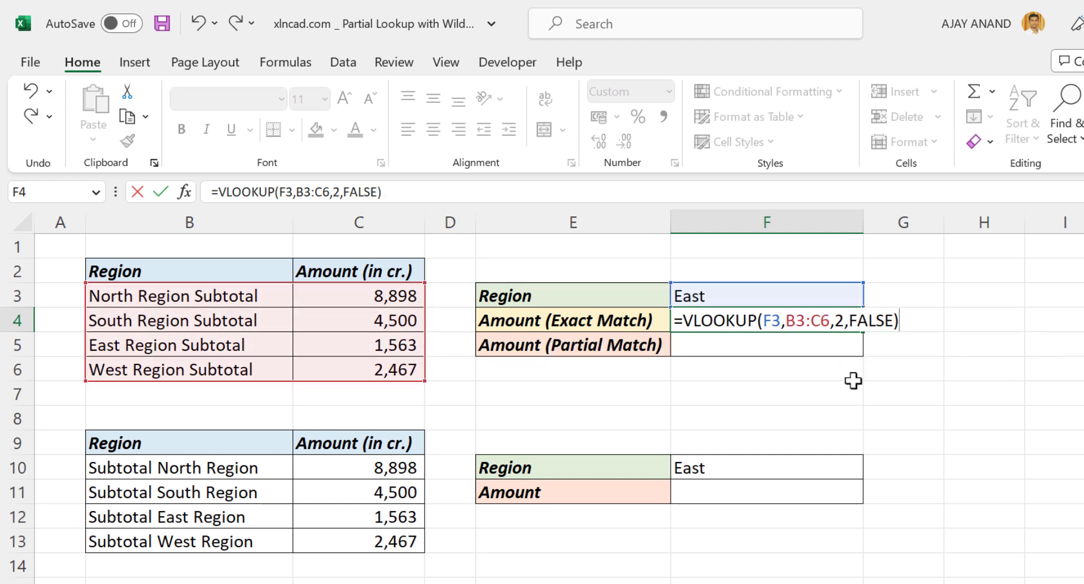
key(Return)
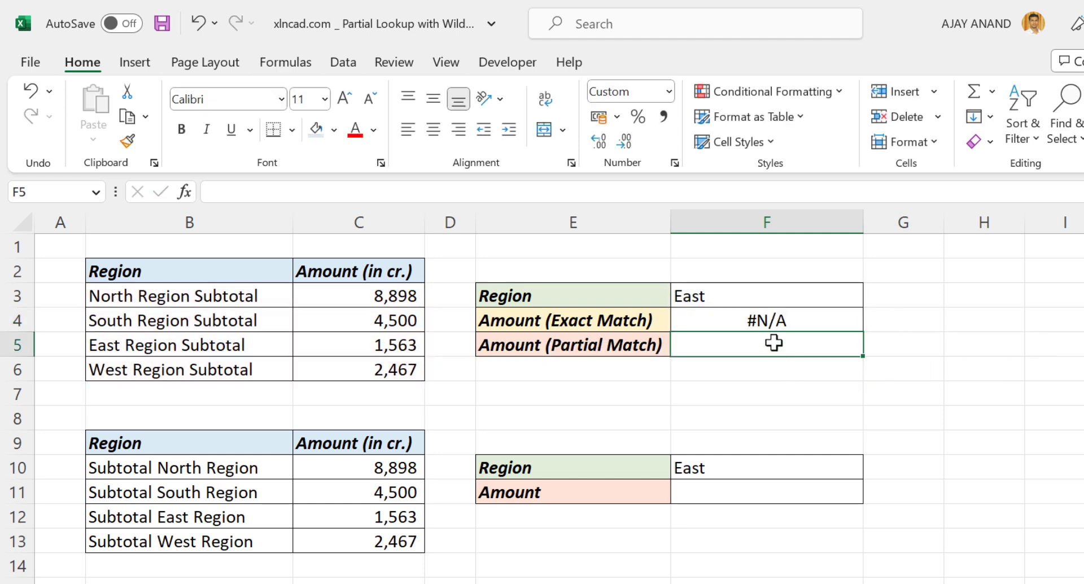
- Change the region in F3 to 'East Region Subtotal'
click(790, 323)
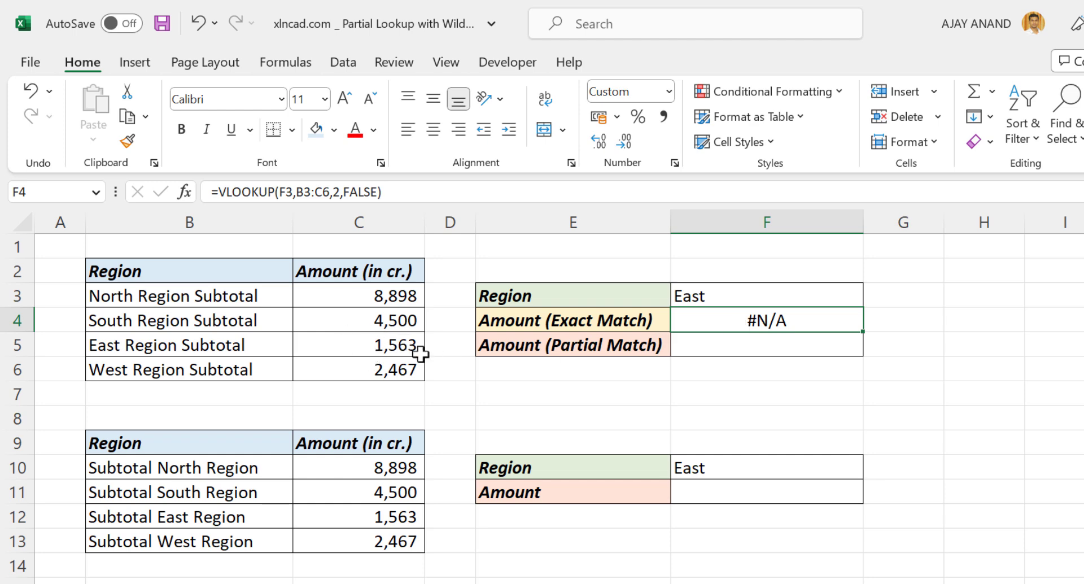
double_click(755, 296)
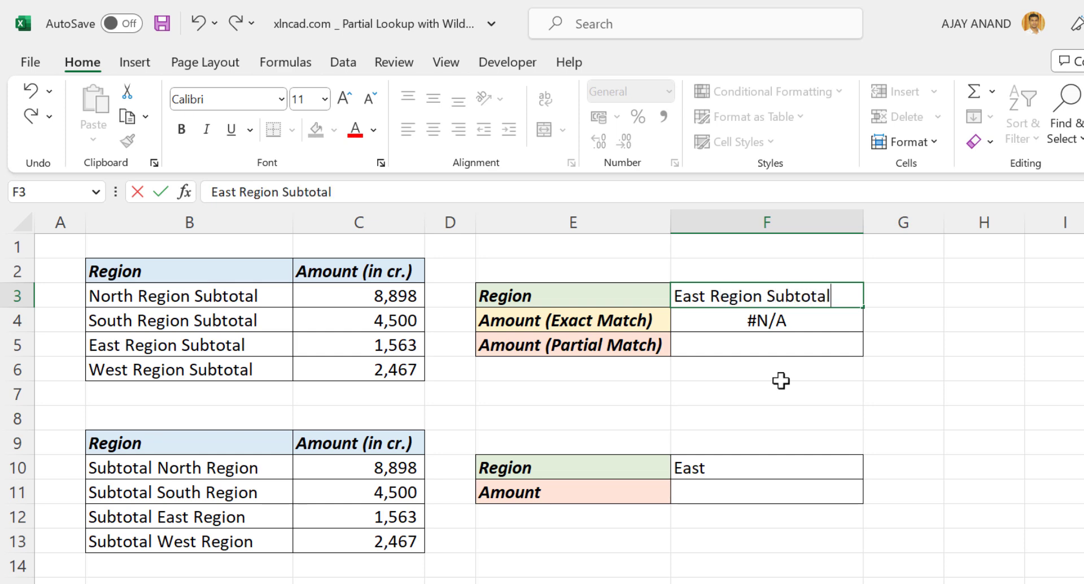
text(Region Subtotal)
key(Return)
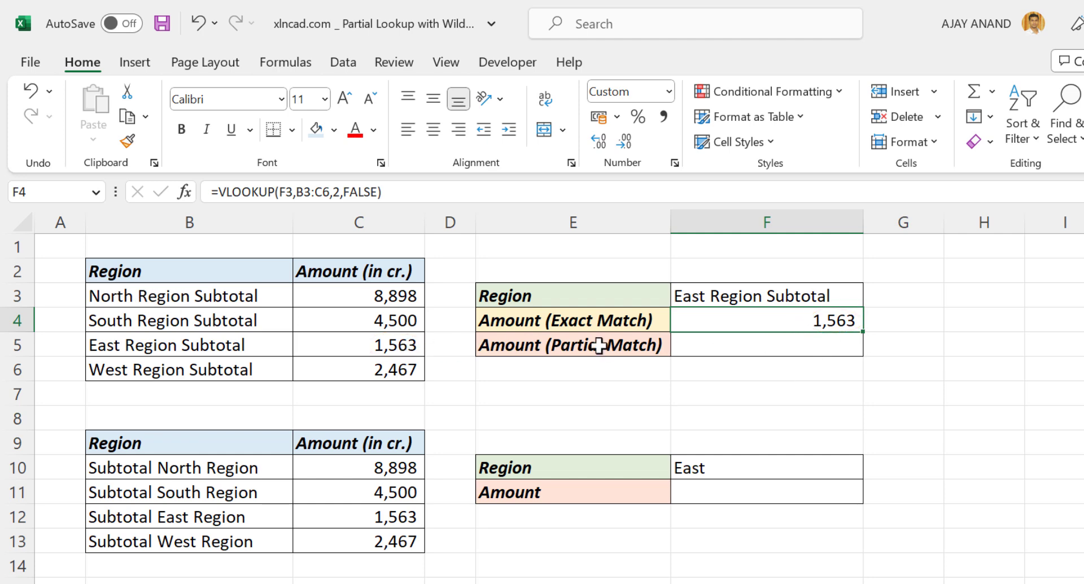
- Change F3 to 'North Region Subtotal' so the exact lookup returns 8,898
double_click(703, 288)
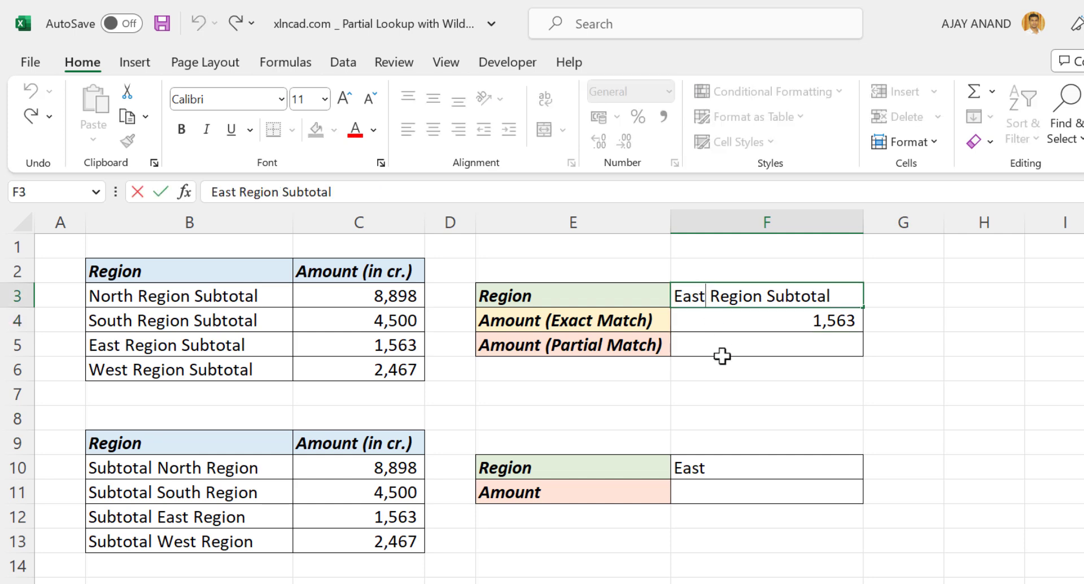
key(BackSpace)
key(BackSpace)
key(BackSpace)
key(BackSpace)
text(North)
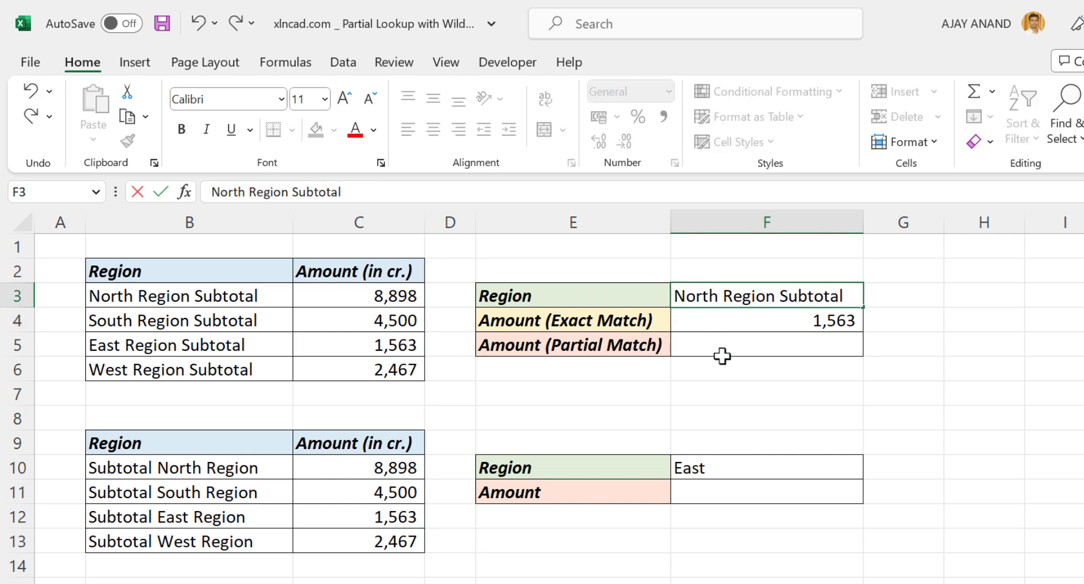
key(Return)
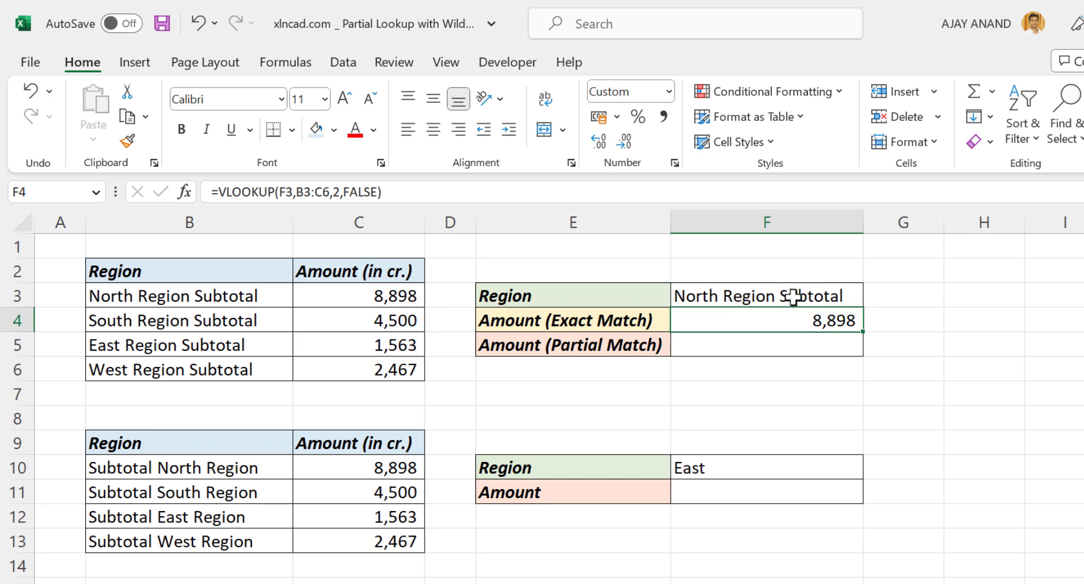
- Delete 'Region Subtotal' from the F3 entry, leaving just North
double_click(724, 297)
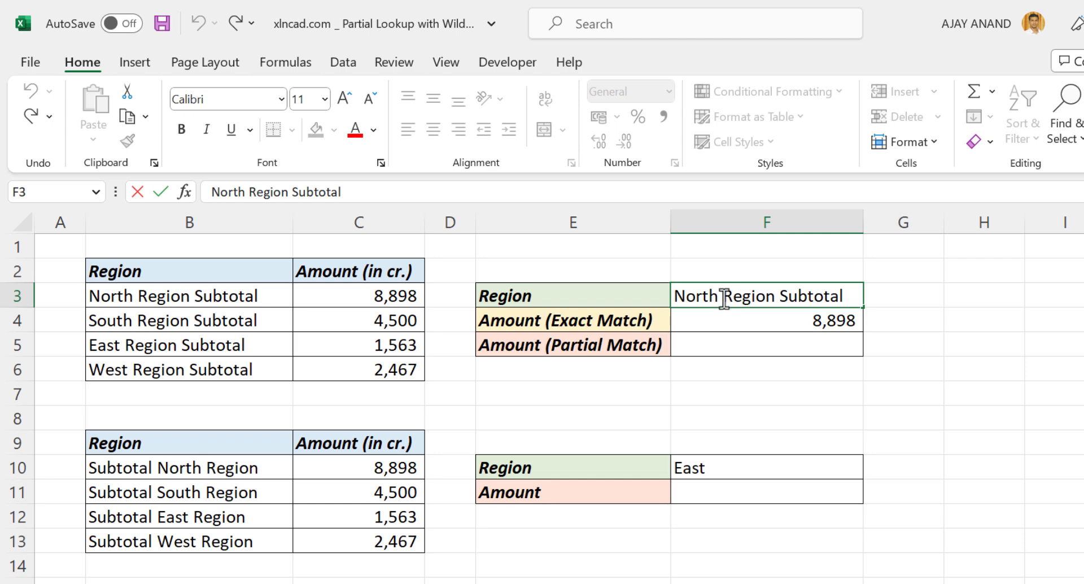
drag(722, 295, 843, 294)
key(Delete)
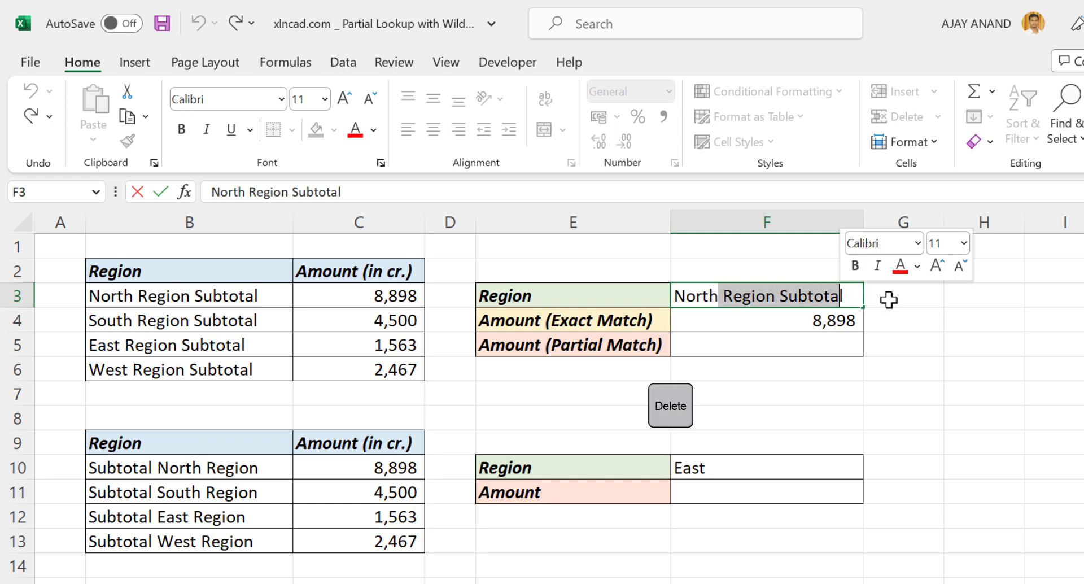
- Commit North in F3 so the exact lookup shows #N/A, then select F5
key(Return)
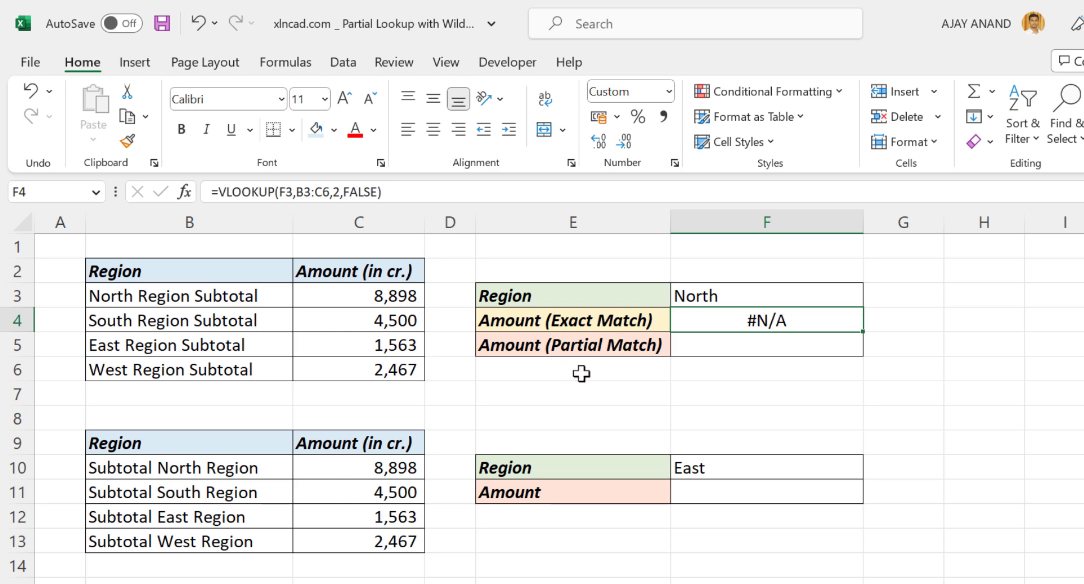
click(731, 347)
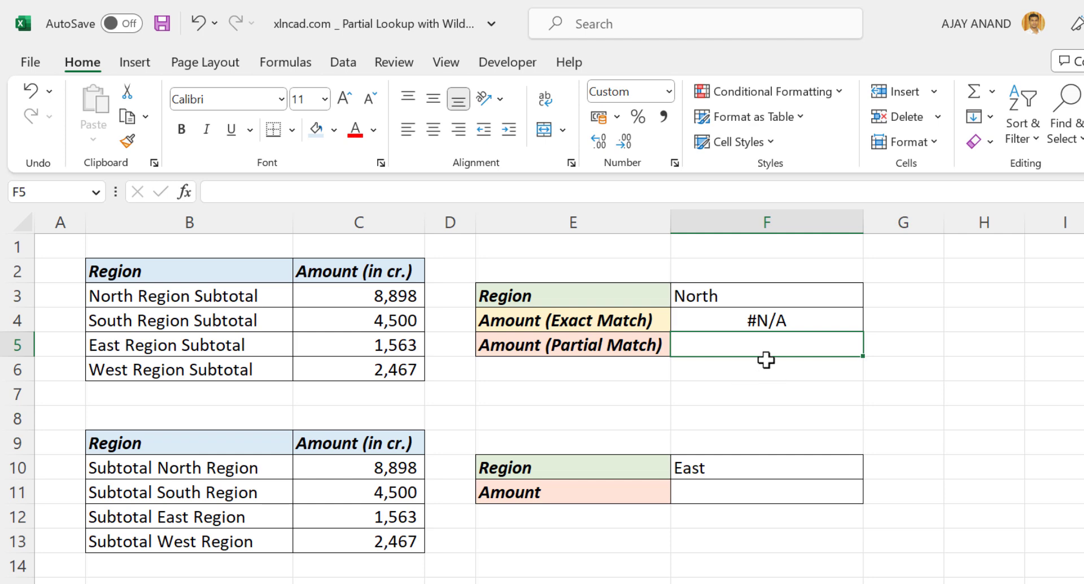
- Enter =VLOOKUP(F3&"*",B3:C6,2,FALSE) in F5 so North returns 8,898
text(=VLOOKUP)
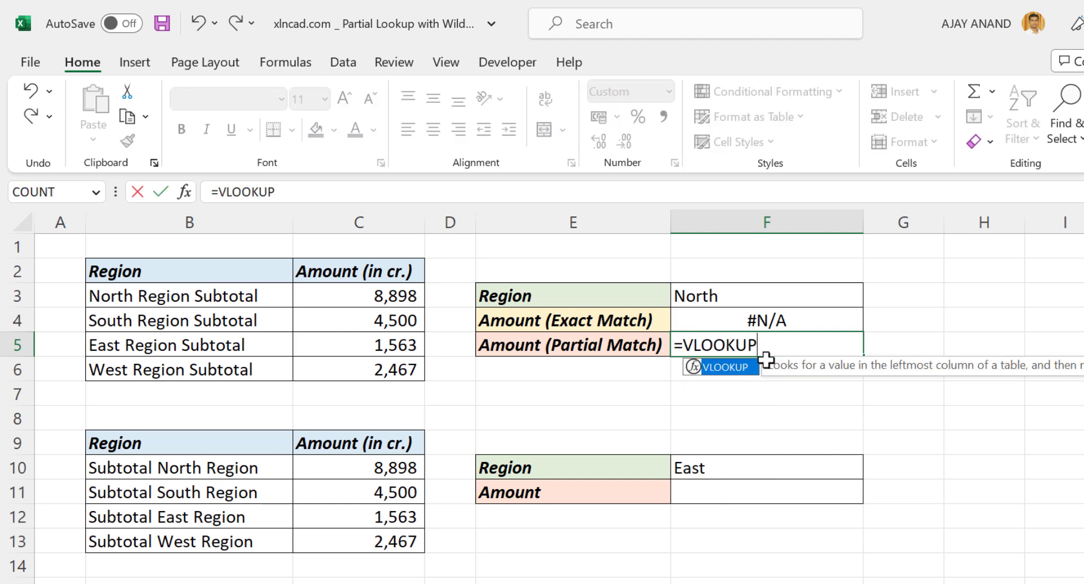
text(()
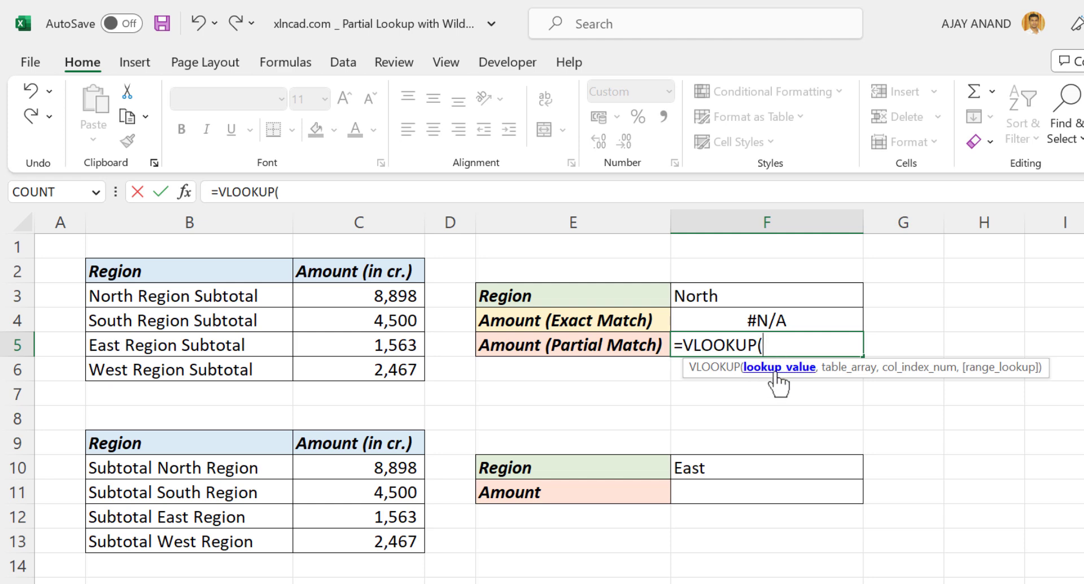
click(725, 296)
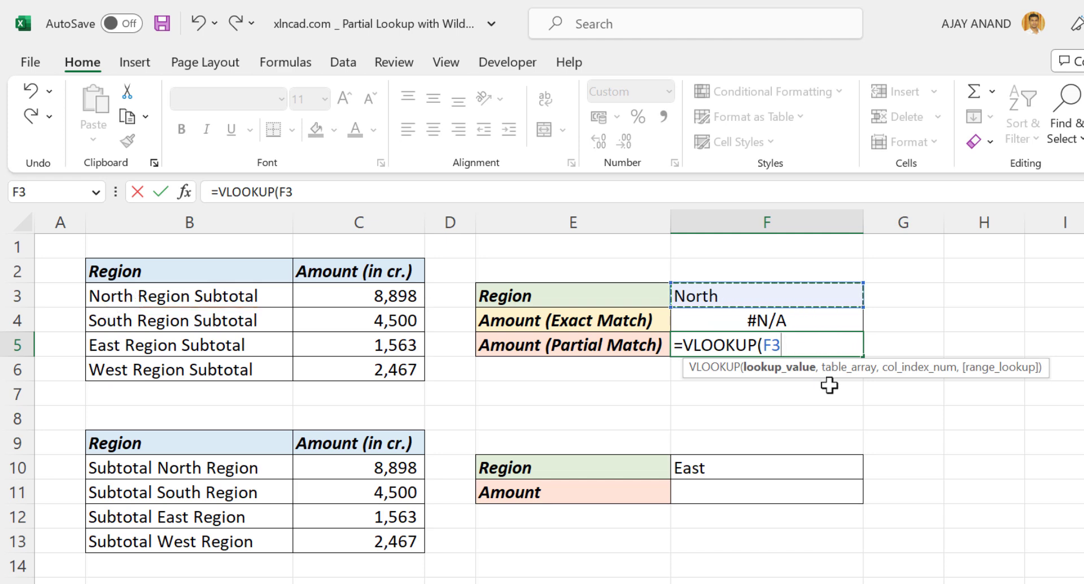
text(&"*)
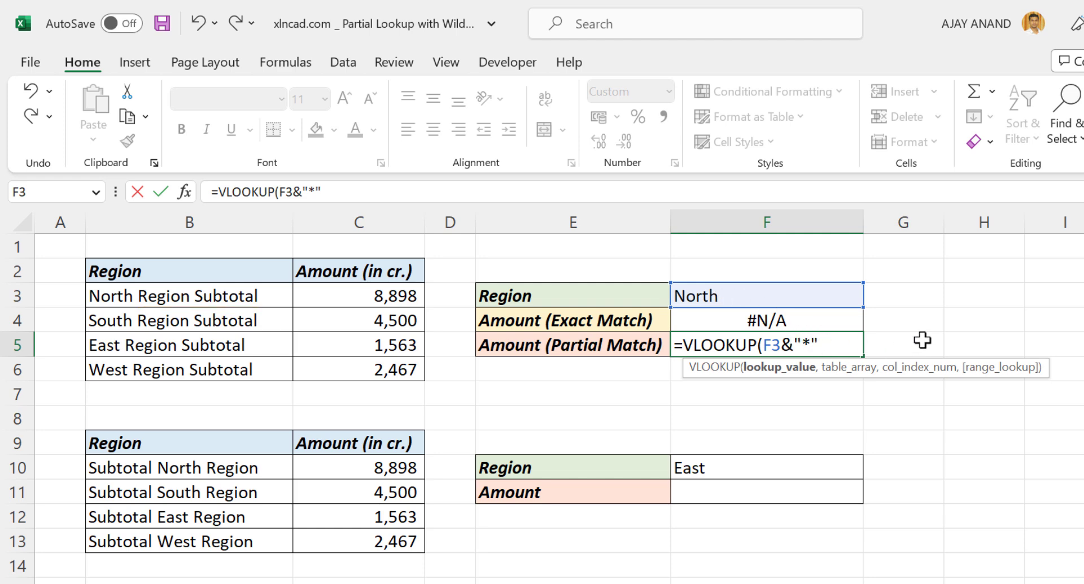
text(,)
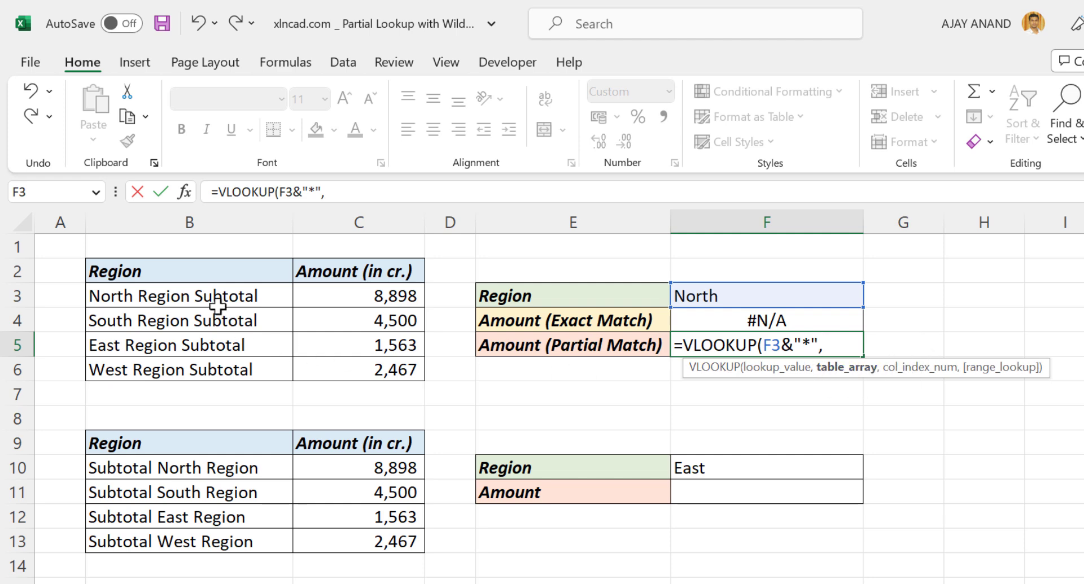
drag(218, 304, 368, 367)
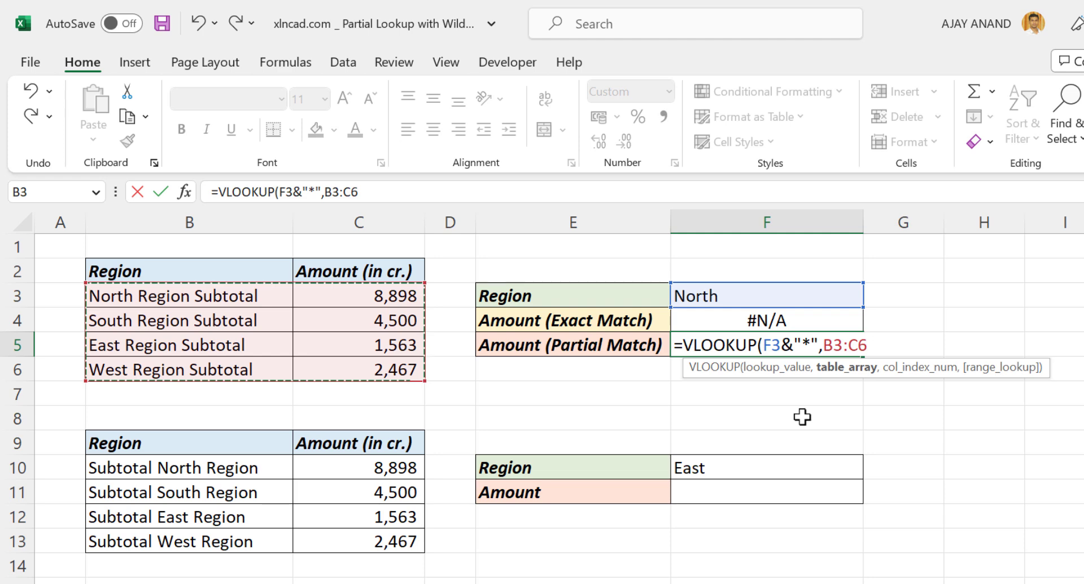
text(,)
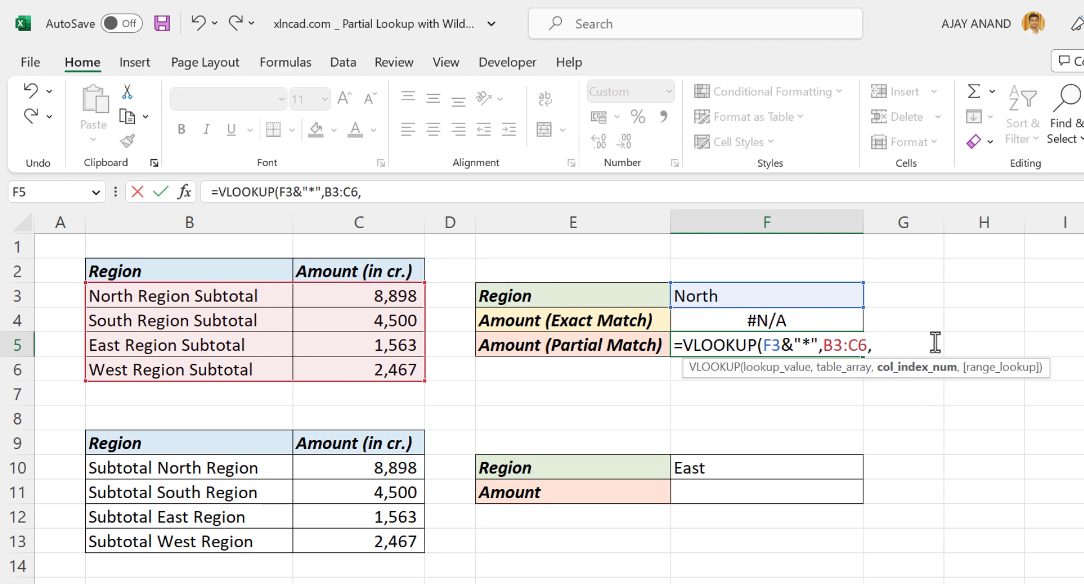
text(2,)
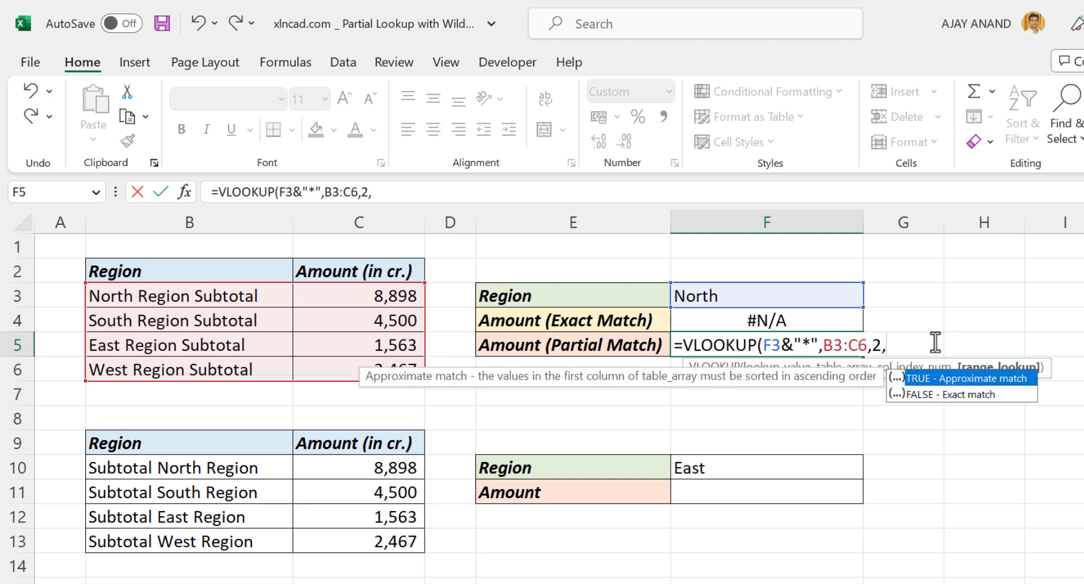
double_click(940, 394)
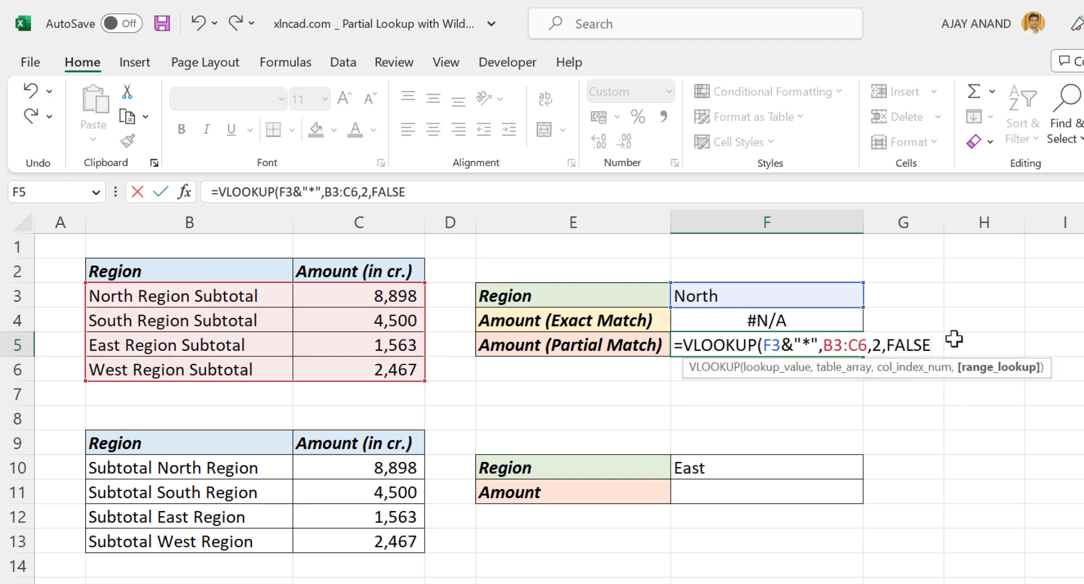
text())
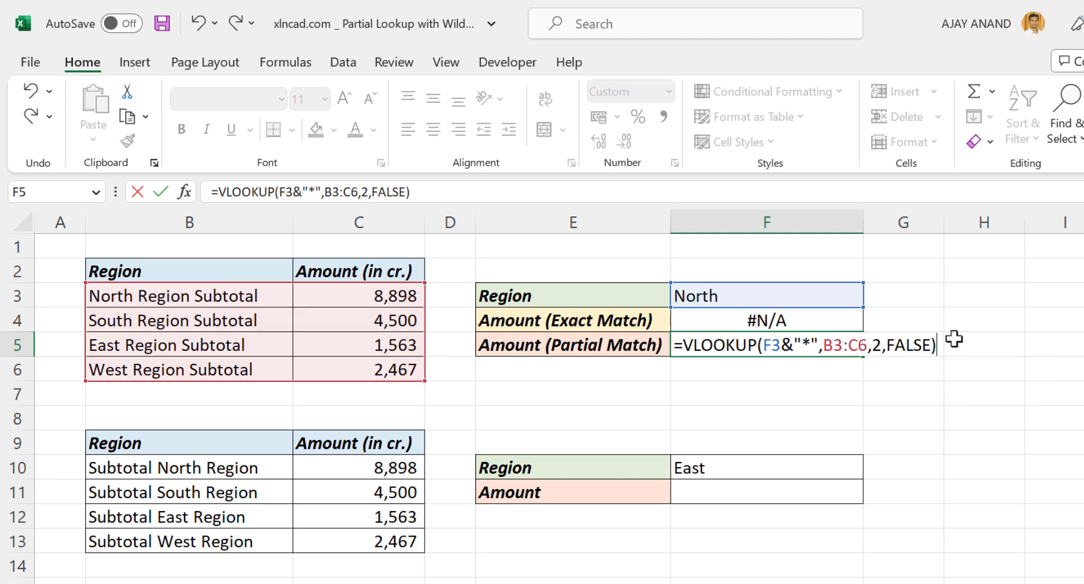
key(Return)
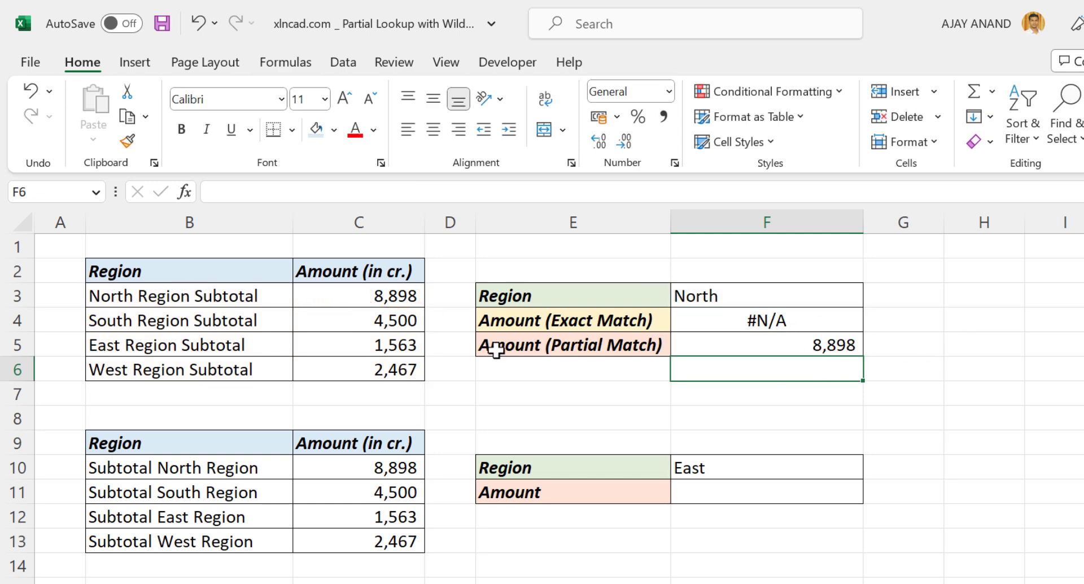
- Test the partial-match lookup by entering East, then West, in F3
click(743, 299)
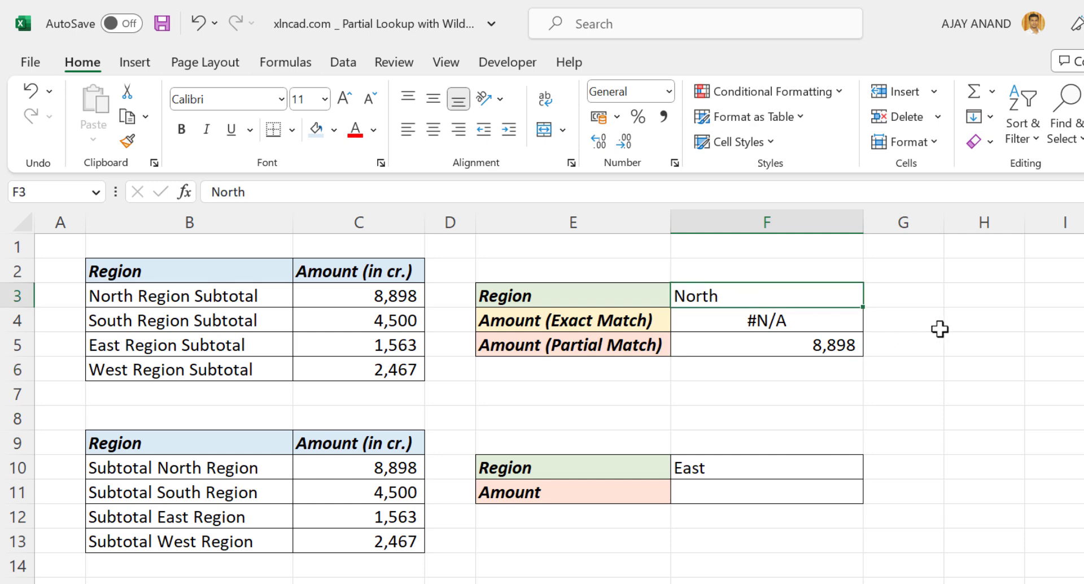
text(East)
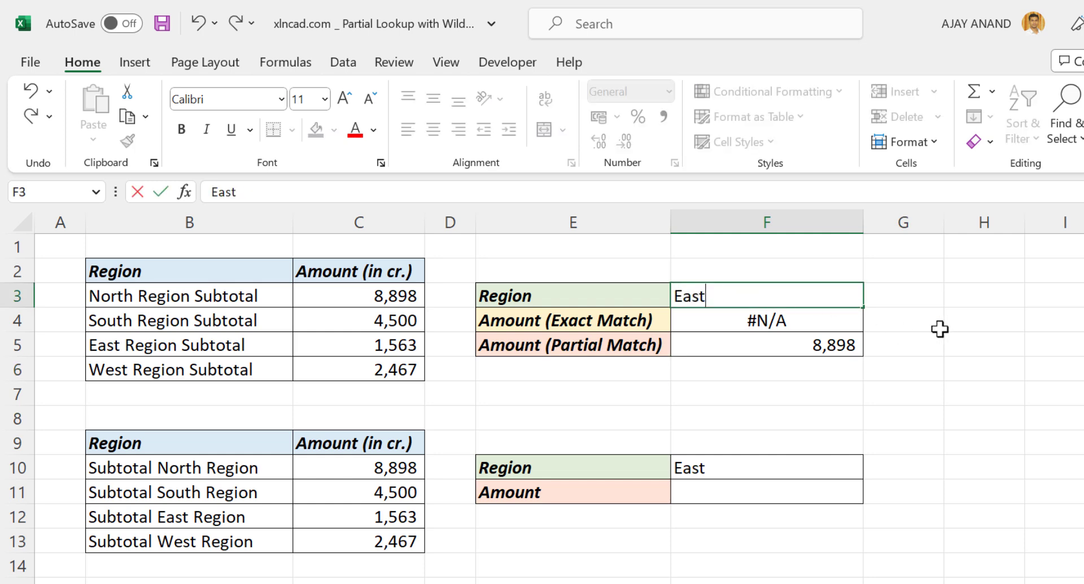
key(Return)
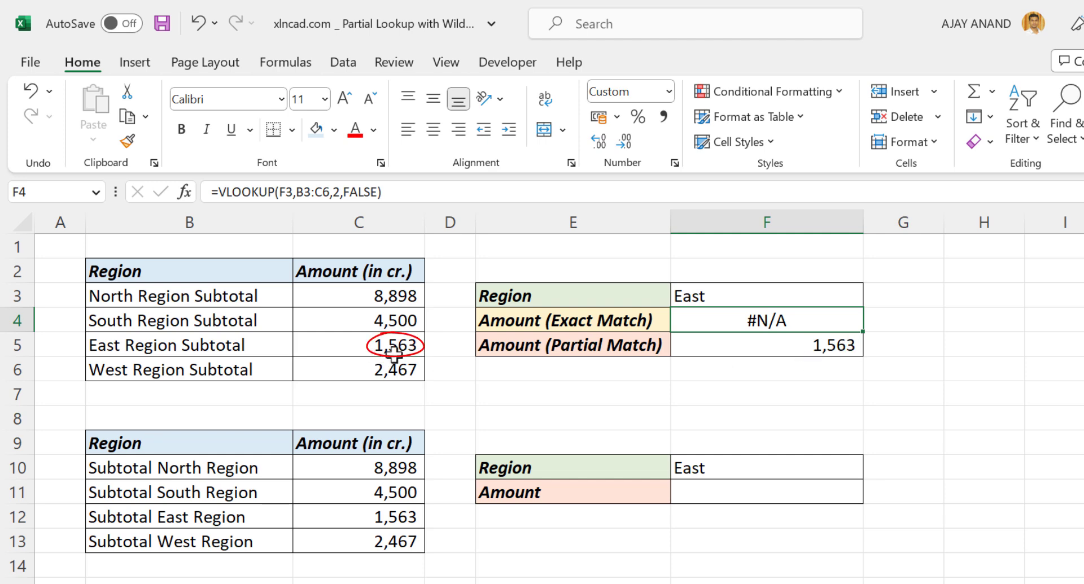
click(712, 297)
text(We)
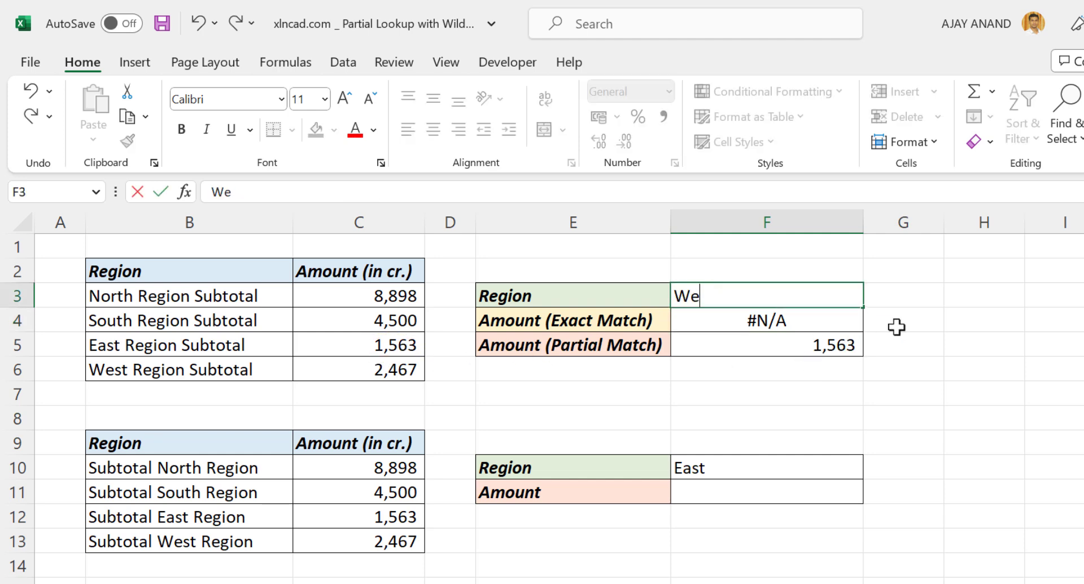
key(ctrl+Return)
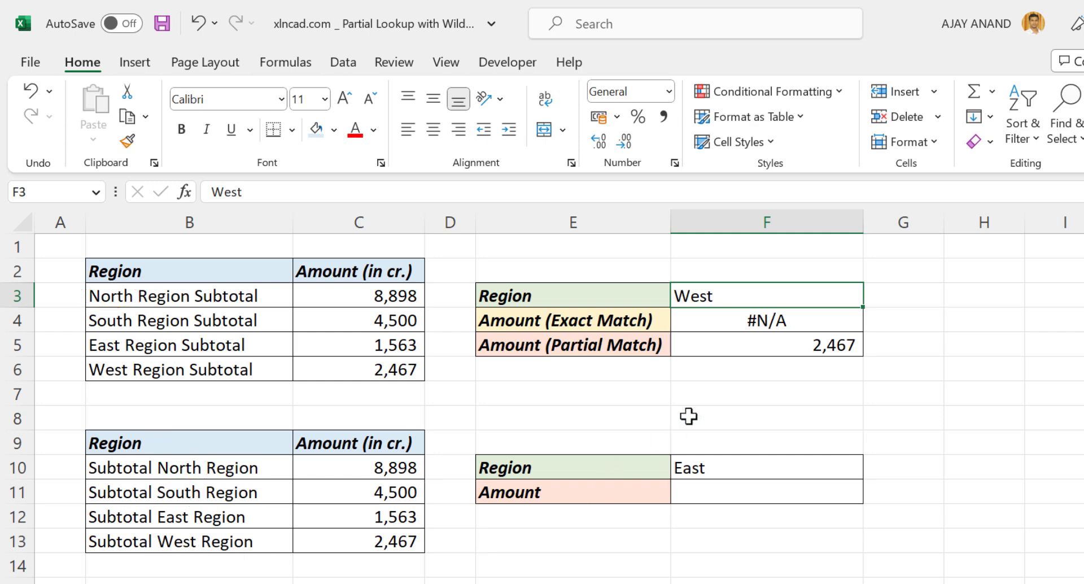
click(733, 345)
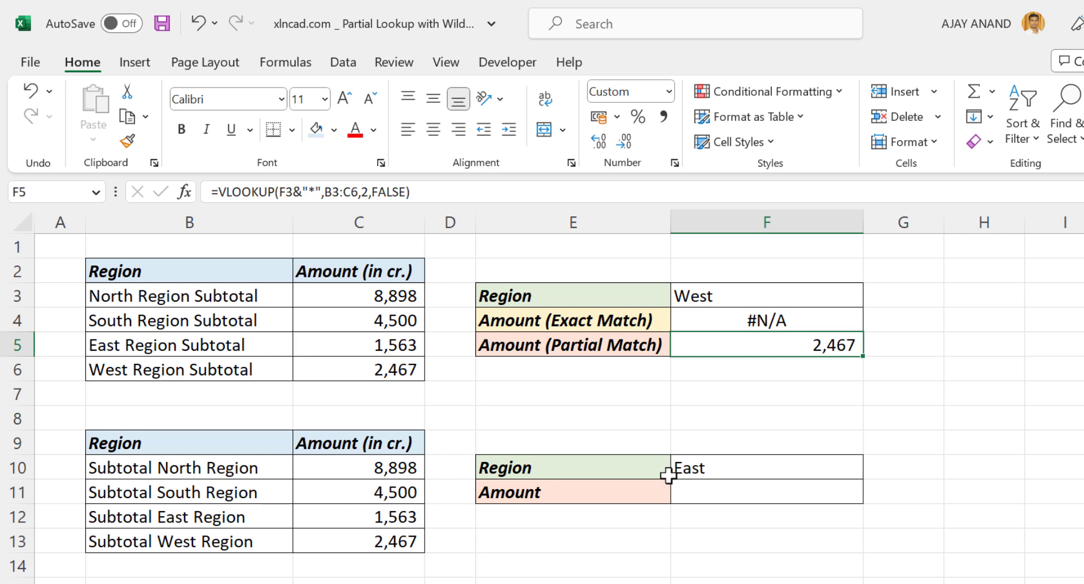
- Enter =VLOOKUP(F10&"*",B10:C13,2,FALSE) in F11, which returns #N/A for East
click(710, 493)
text(=V)
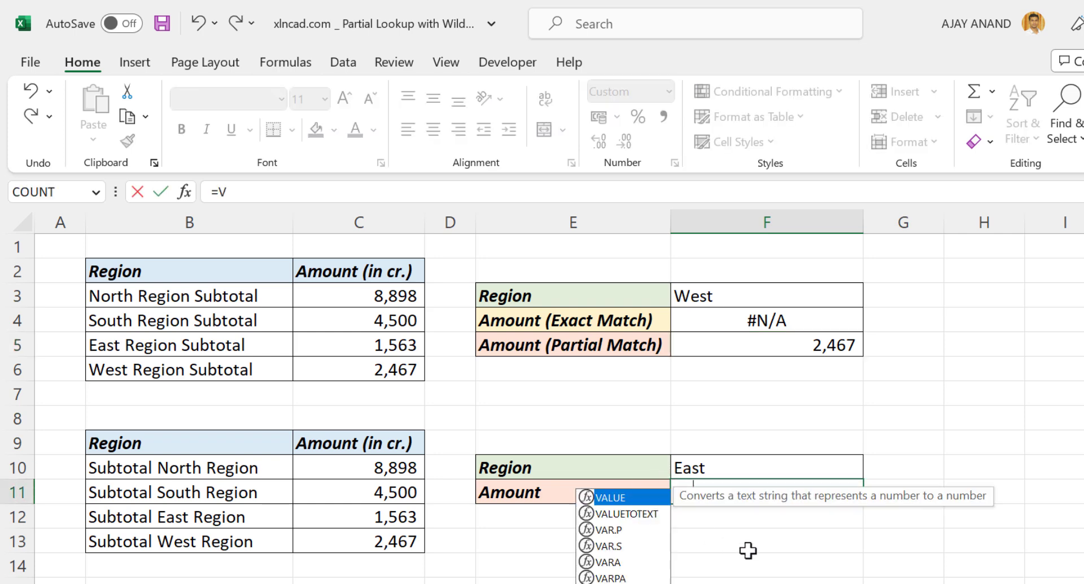
text(LOOKUP()
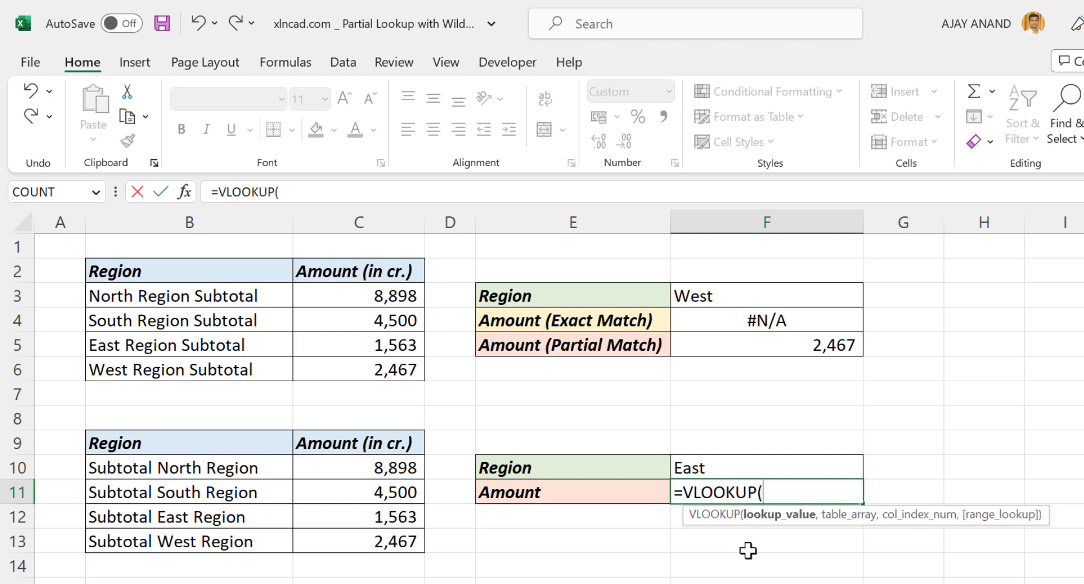
click(732, 472)
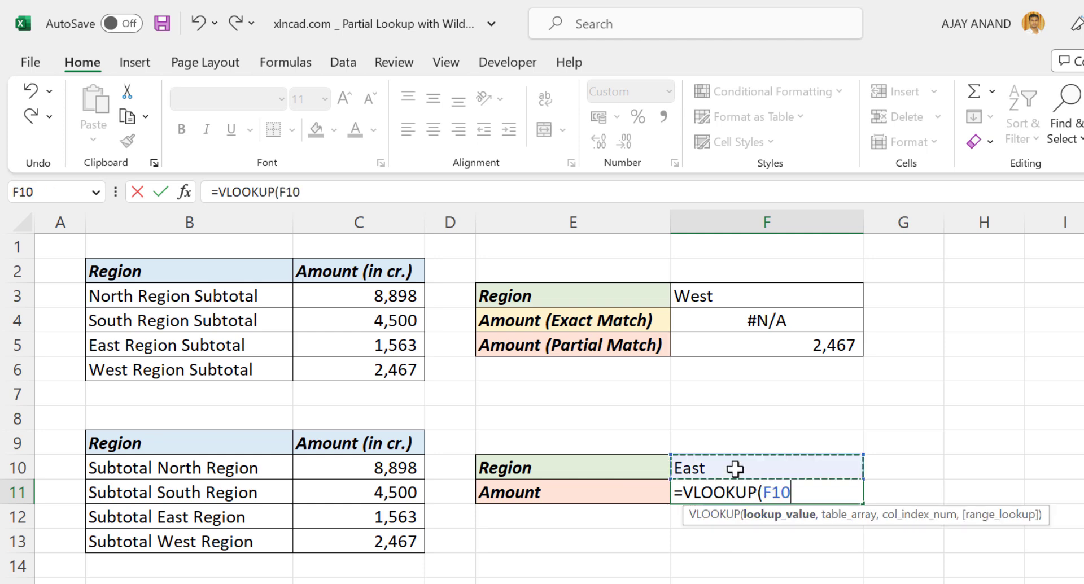
text(&"*)
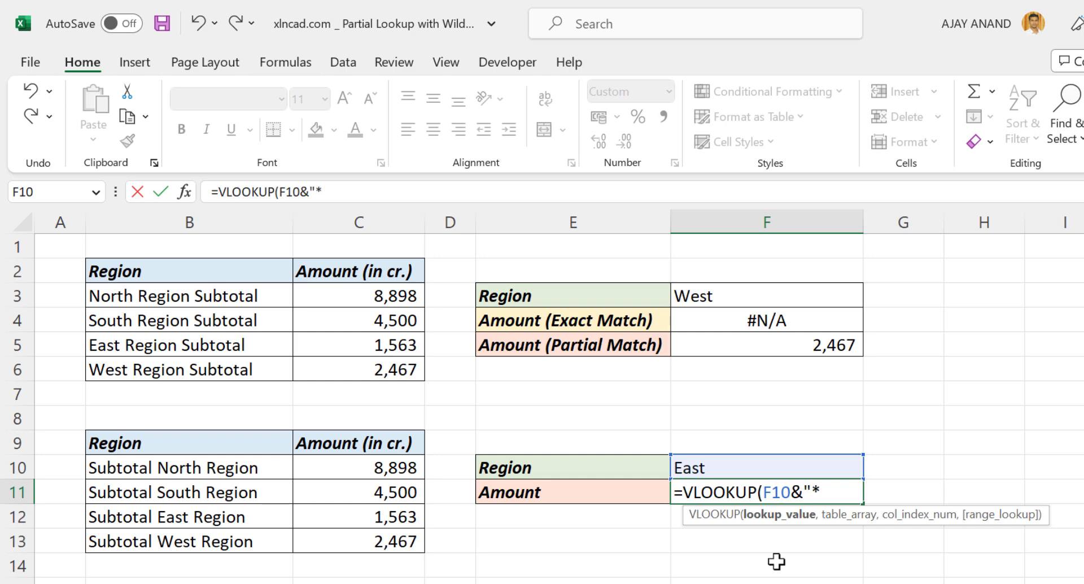
text(",)
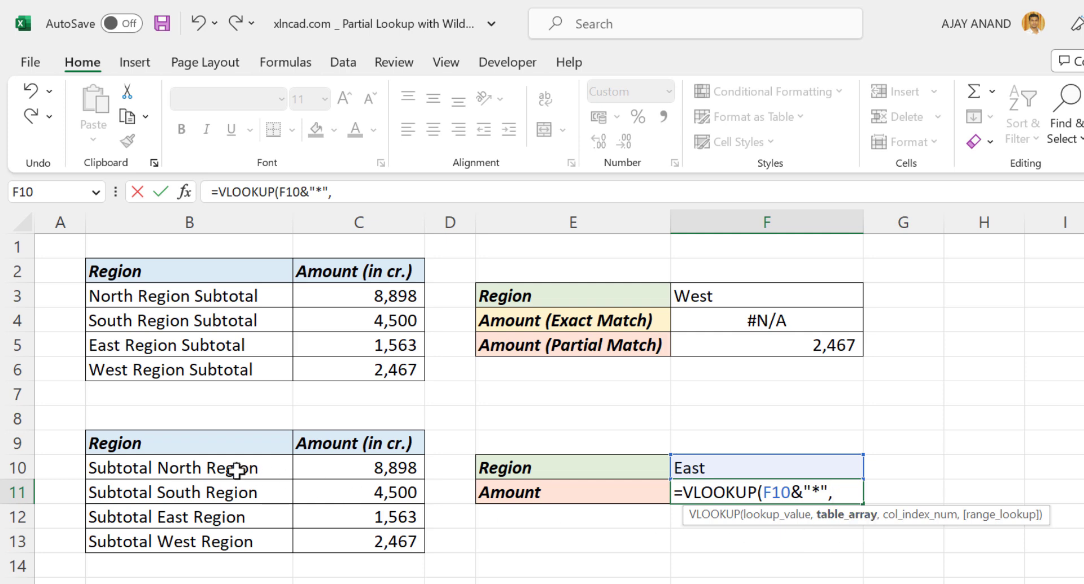
drag(236, 469, 377, 534)
text(,)
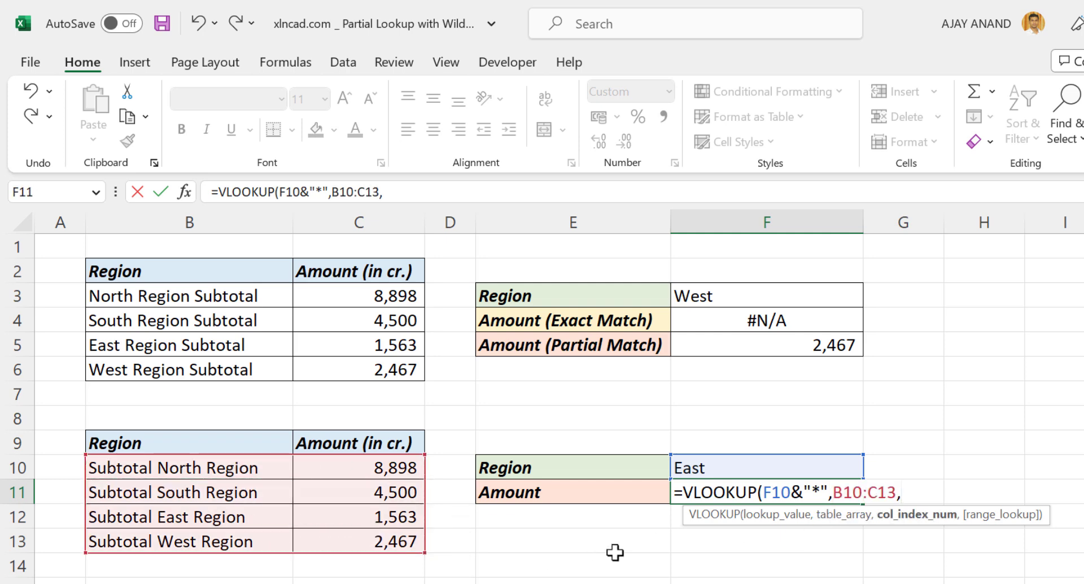
text(2)
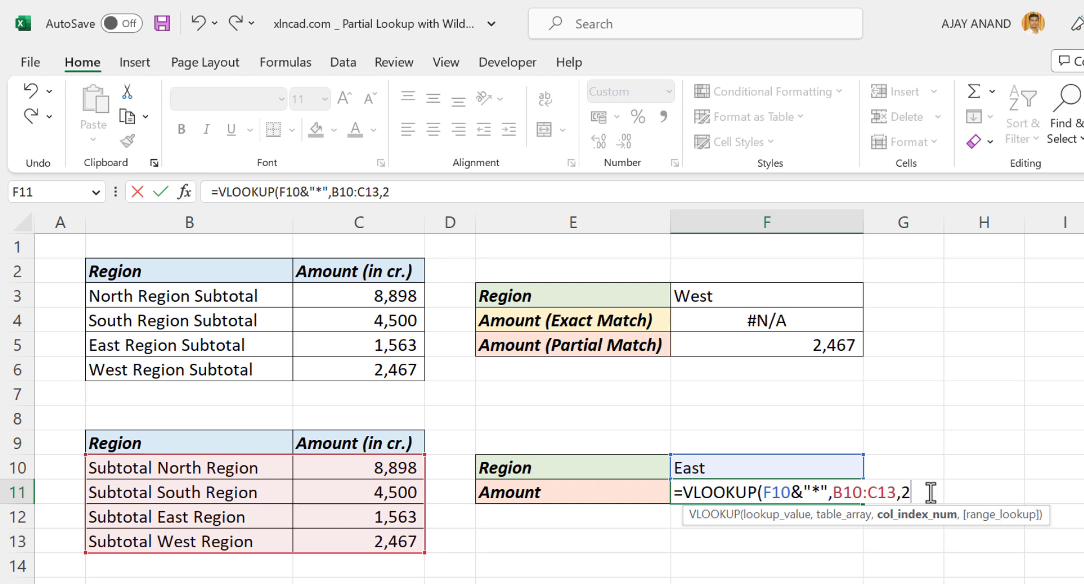
text(,)
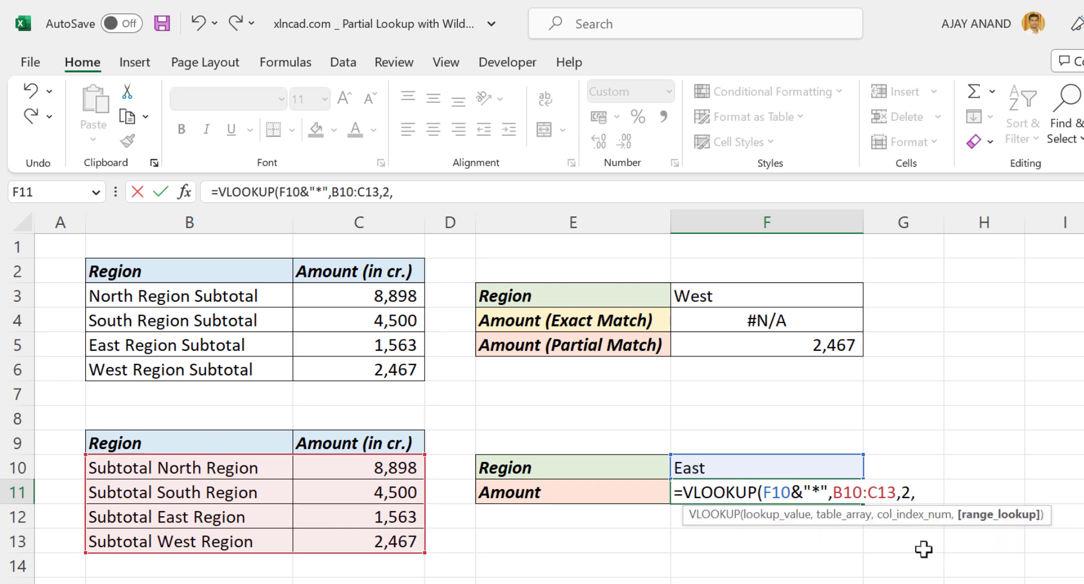
text(FALSE)
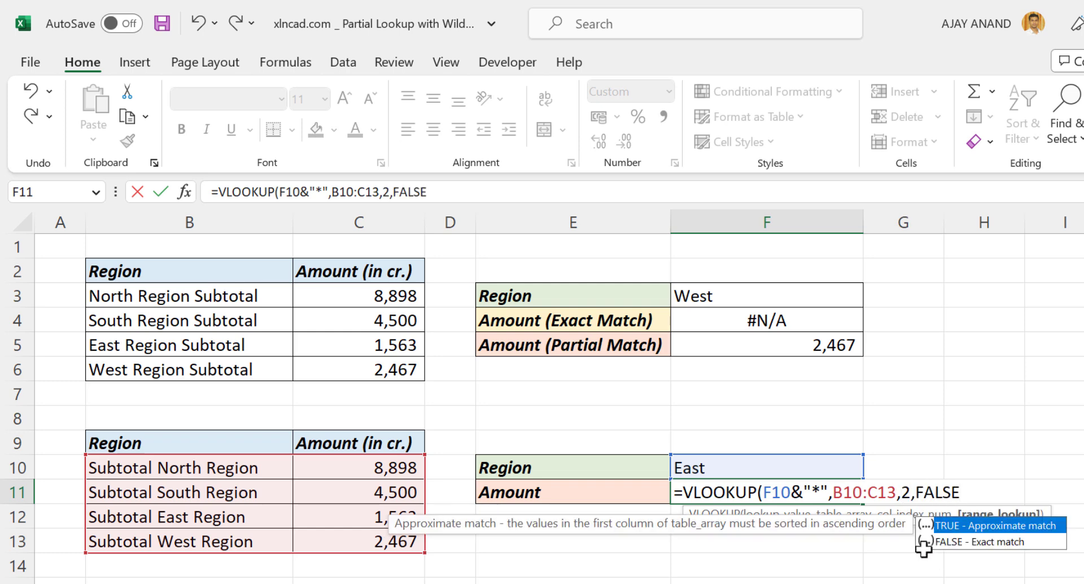
text())
key(Return)
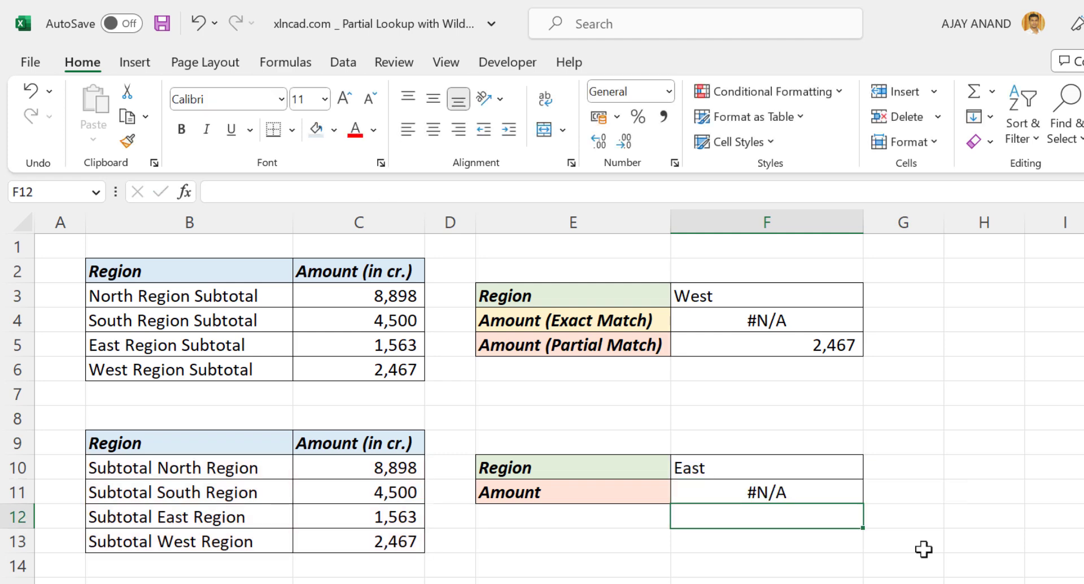
click(798, 495)
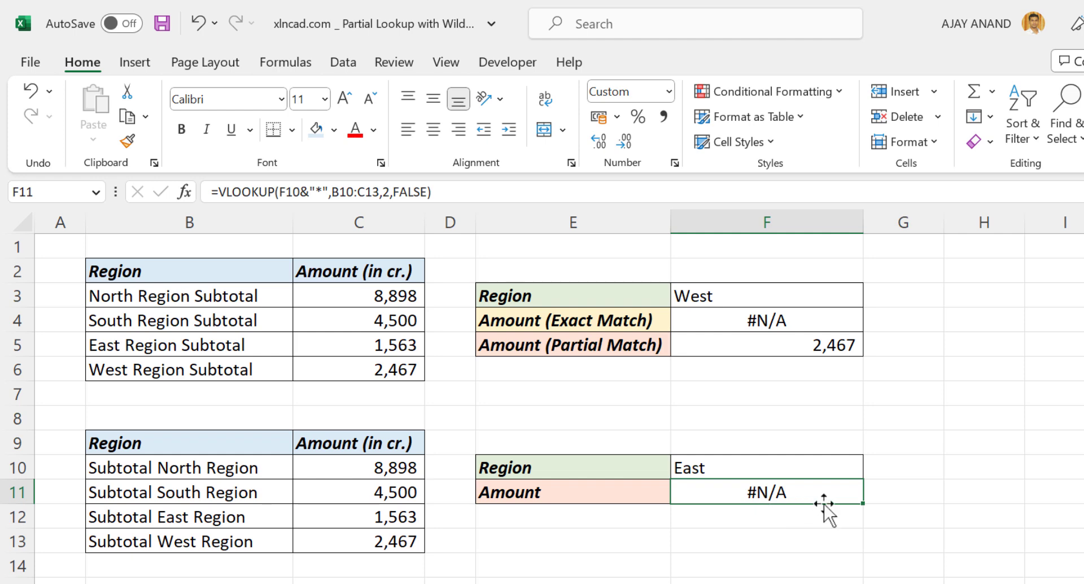
- Add a leading "*"& to the F11 formula to make it a contains-match lookup
double_click(824, 495)
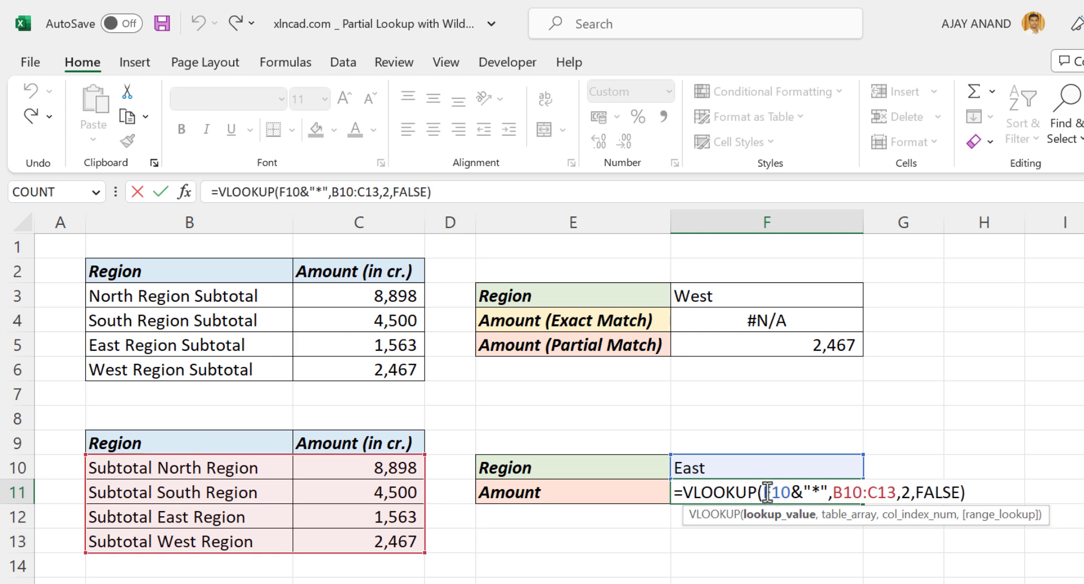
text("*)
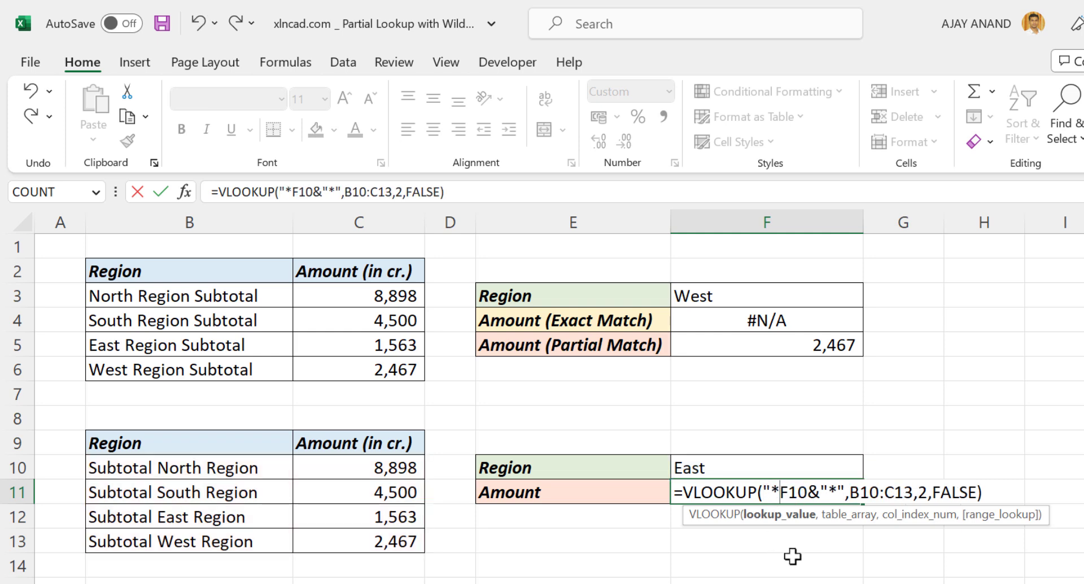
text(")
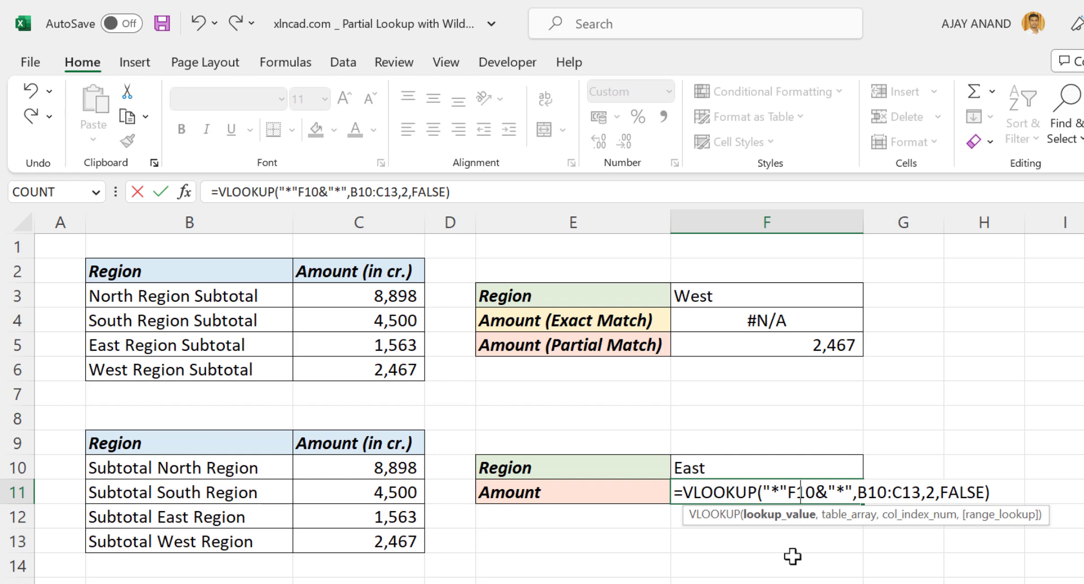
text(&)
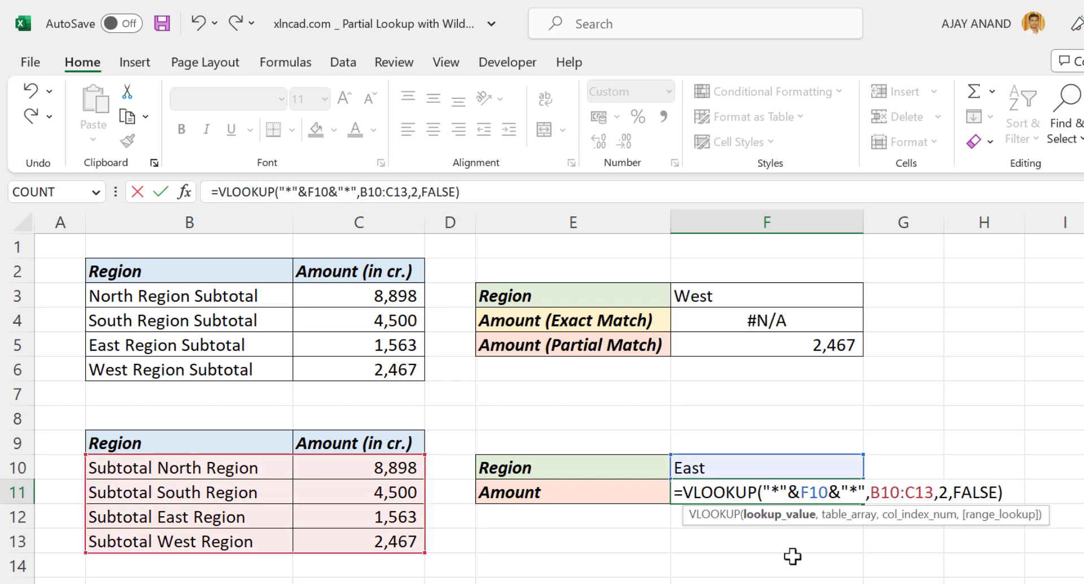
key(Return)
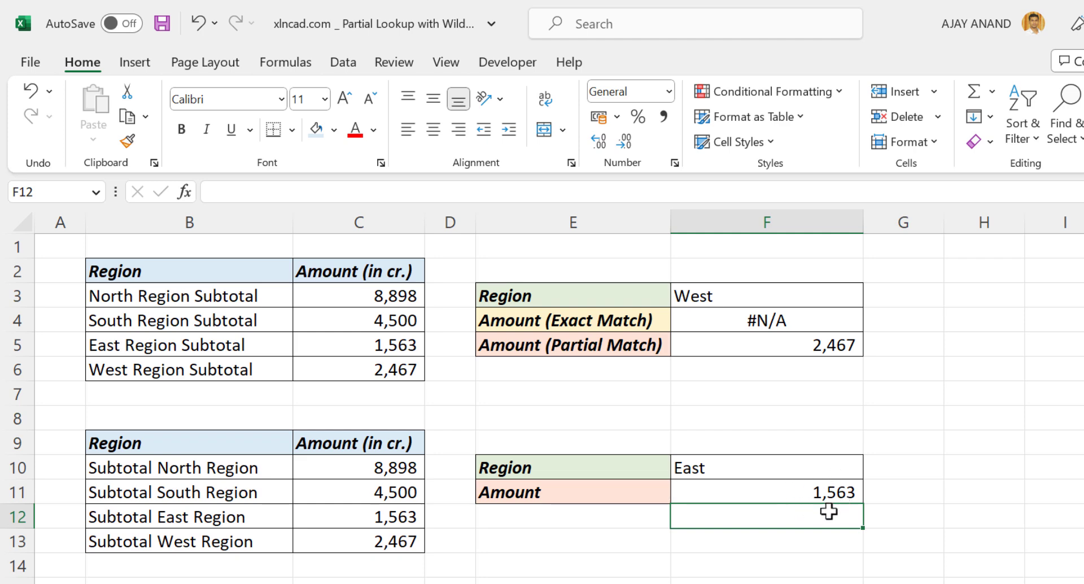
- Test F10 with North, then West, confirming F11 returns 2,467
click(724, 470)
text(Nor)
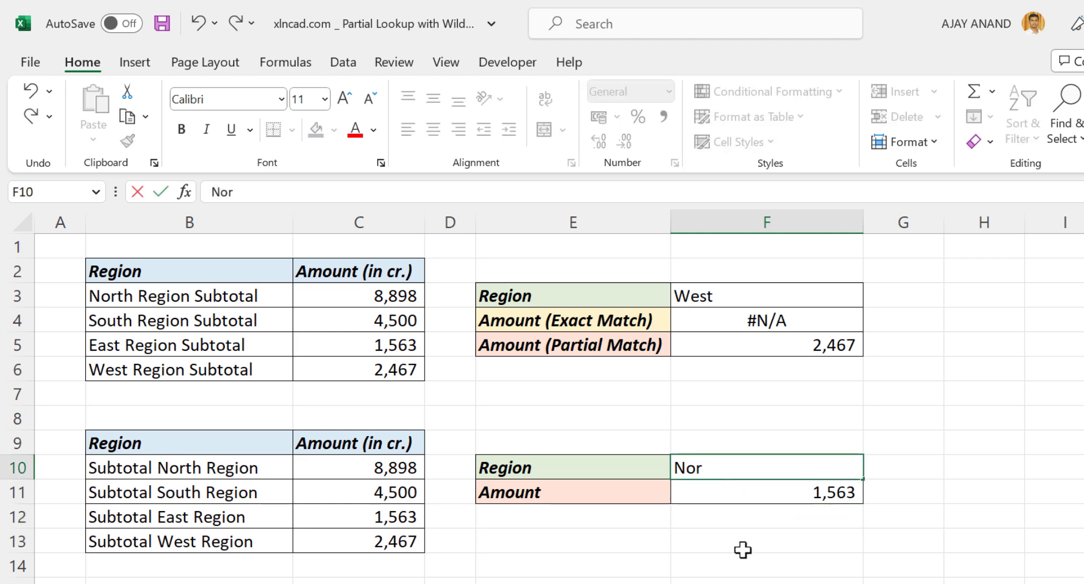
text(th)
key(Return)
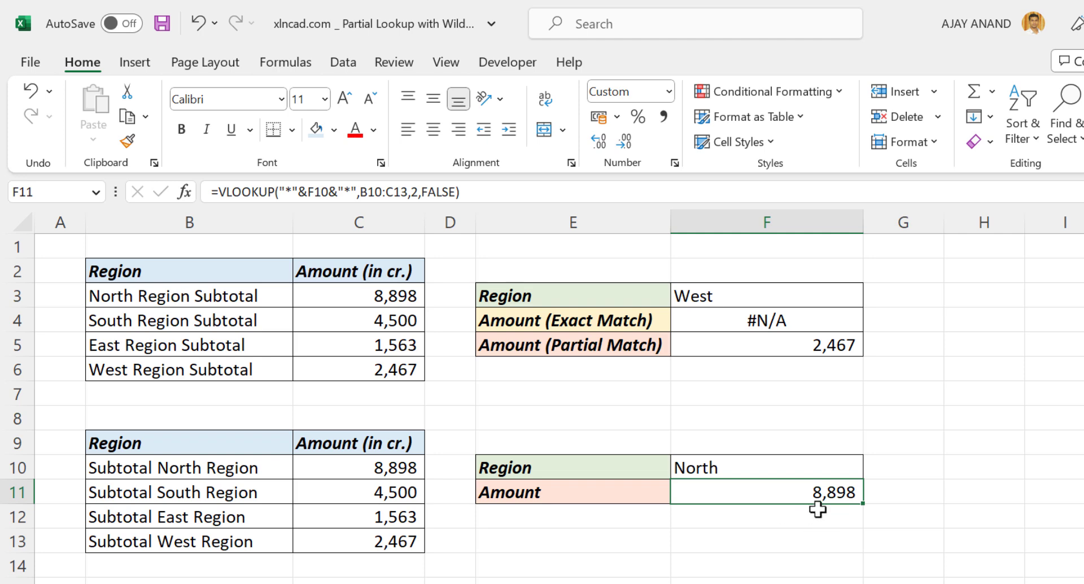
key(Up)
text(We)
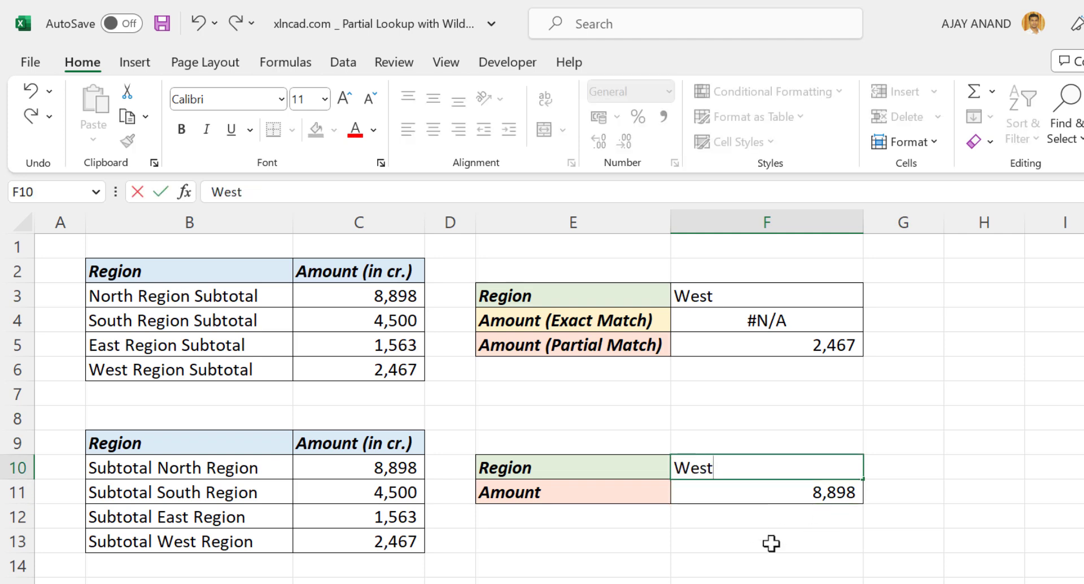
text(st)
key(Return)
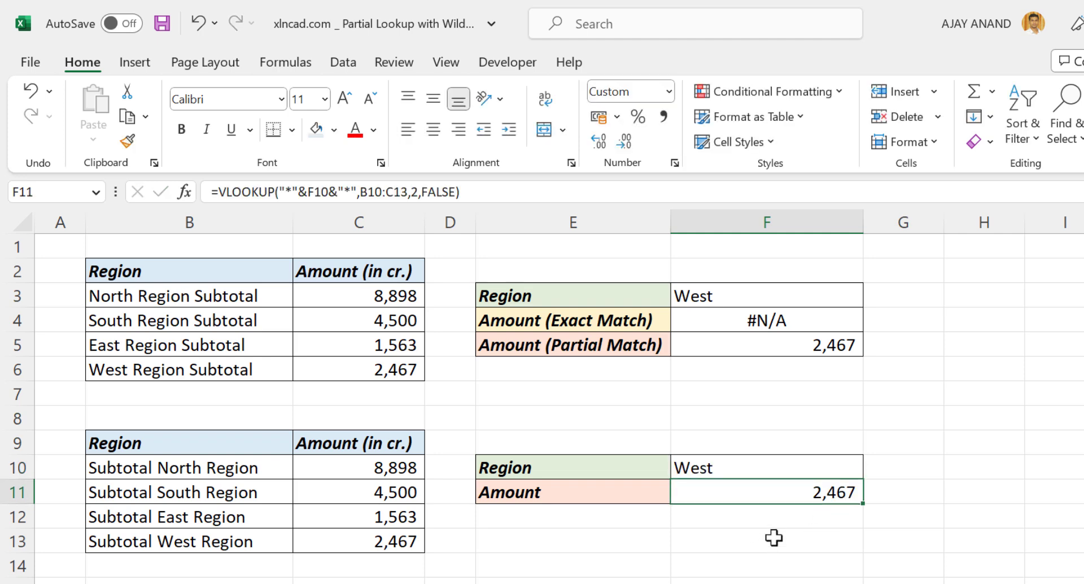
double_click(802, 493)
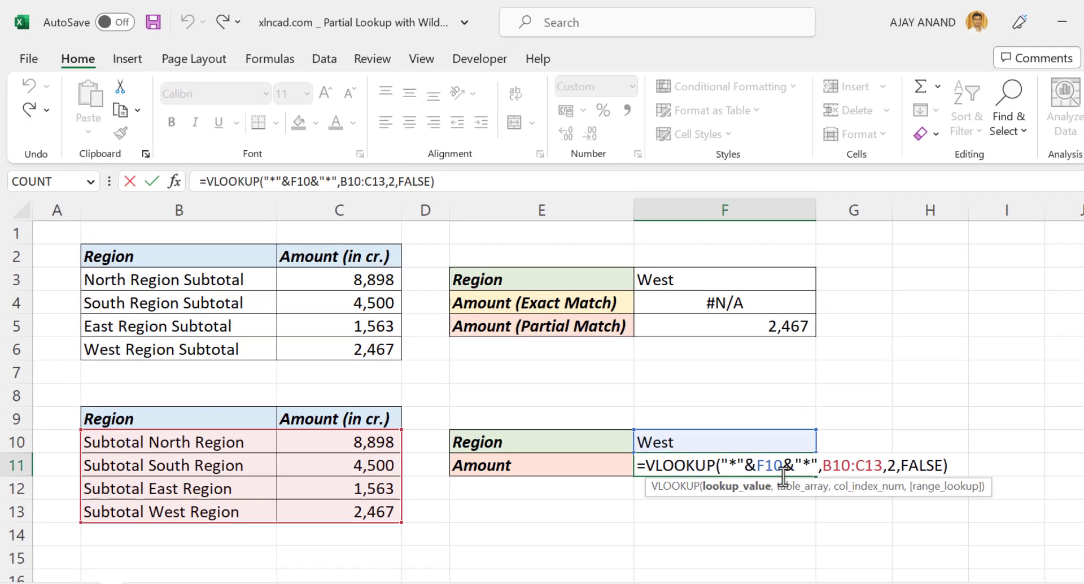
key(Escape)
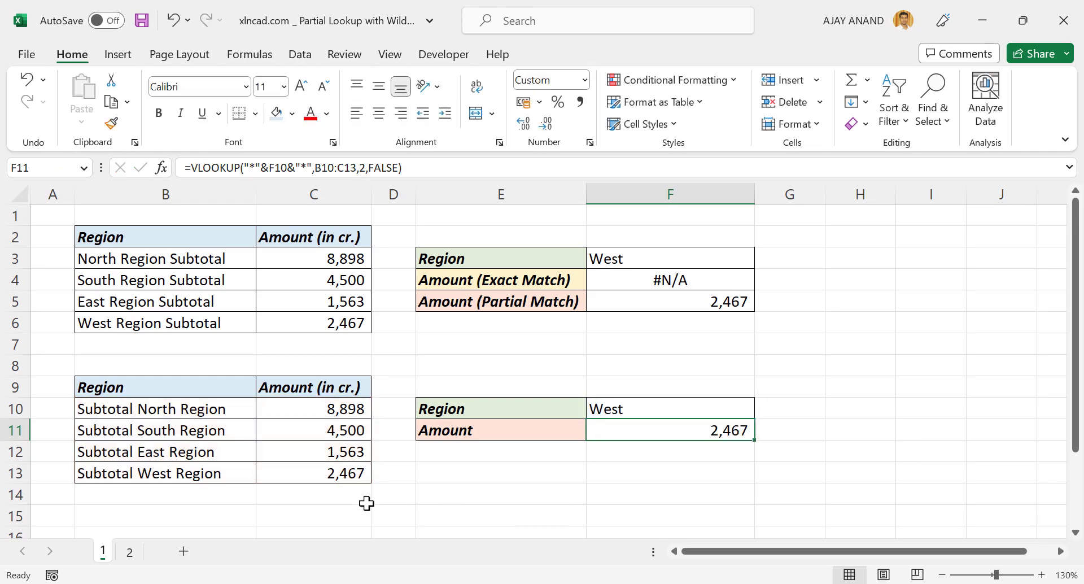
- On the student marks sheet, enter part of a student's surname in Candidate Name H5
click(130, 551)
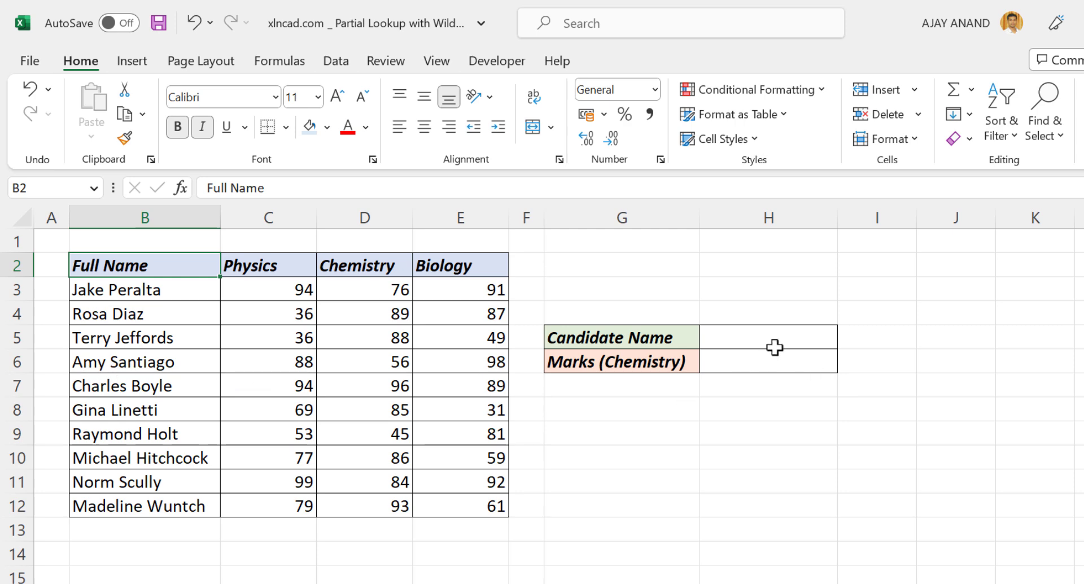
click(752, 335)
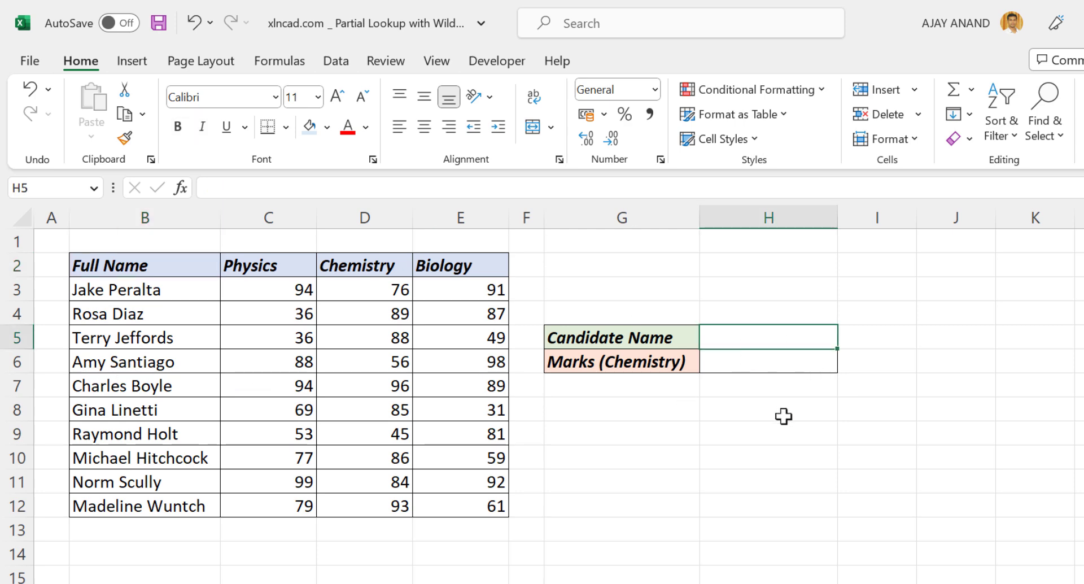
text(Santiago)
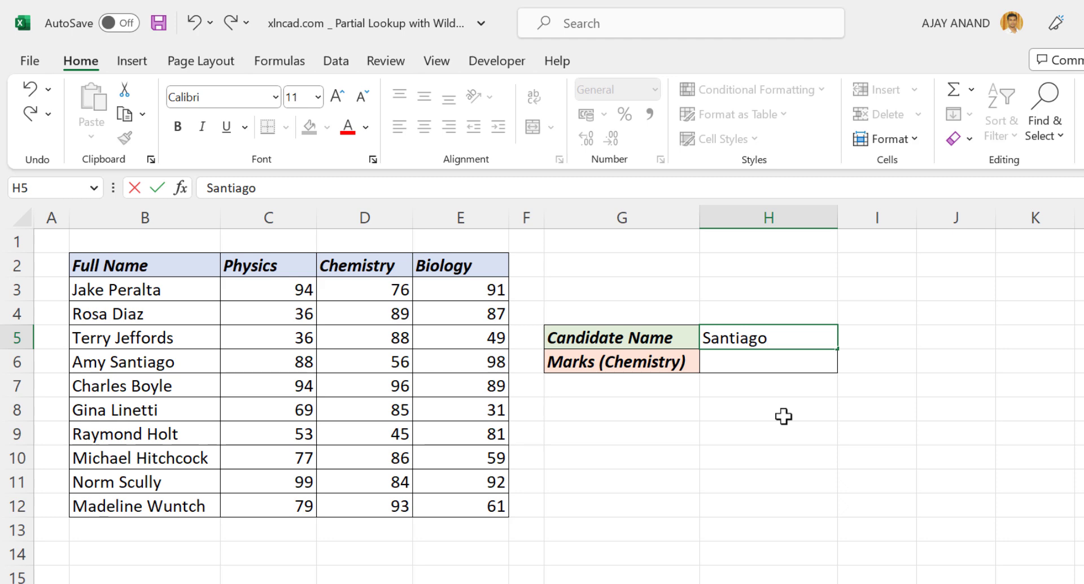
key(Return)
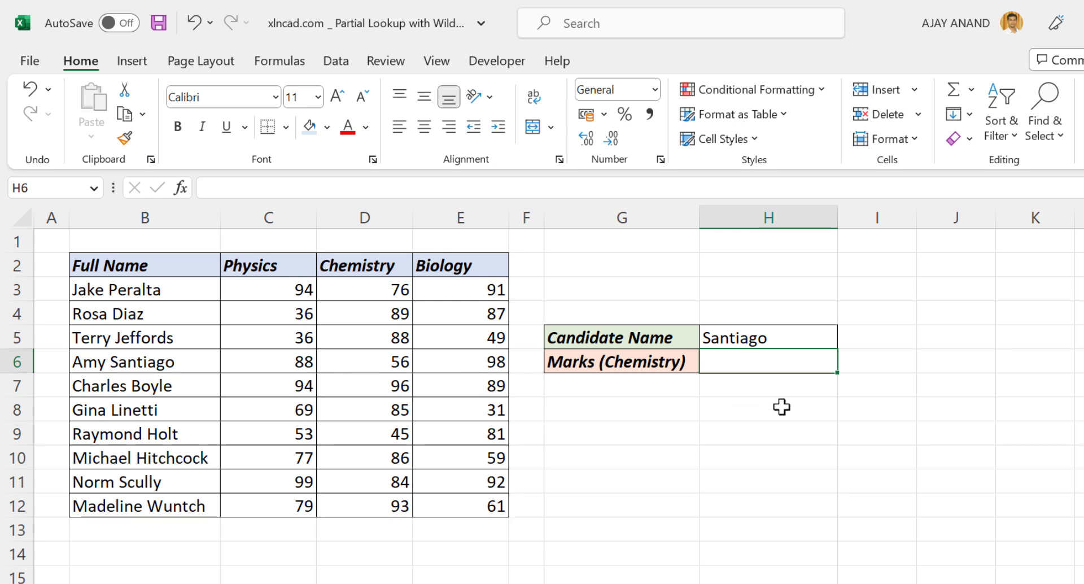
- Enter =VLOOKUP("*"&H5&"*",B3:E12,3,FALSE) in H6 to return the candidate's Chemistry mark, 56
text(=)
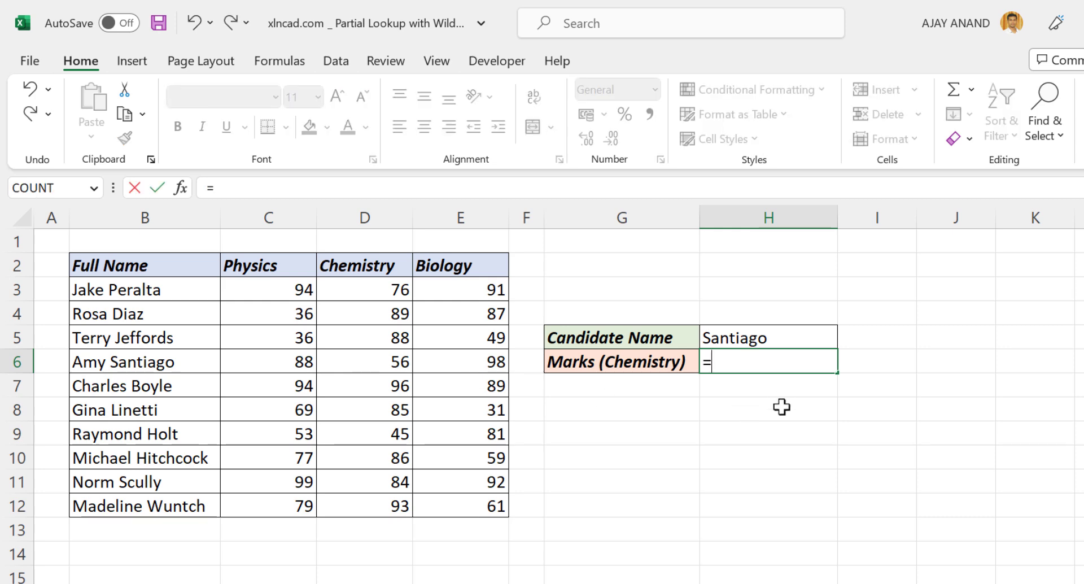
text(VLOOKUP()
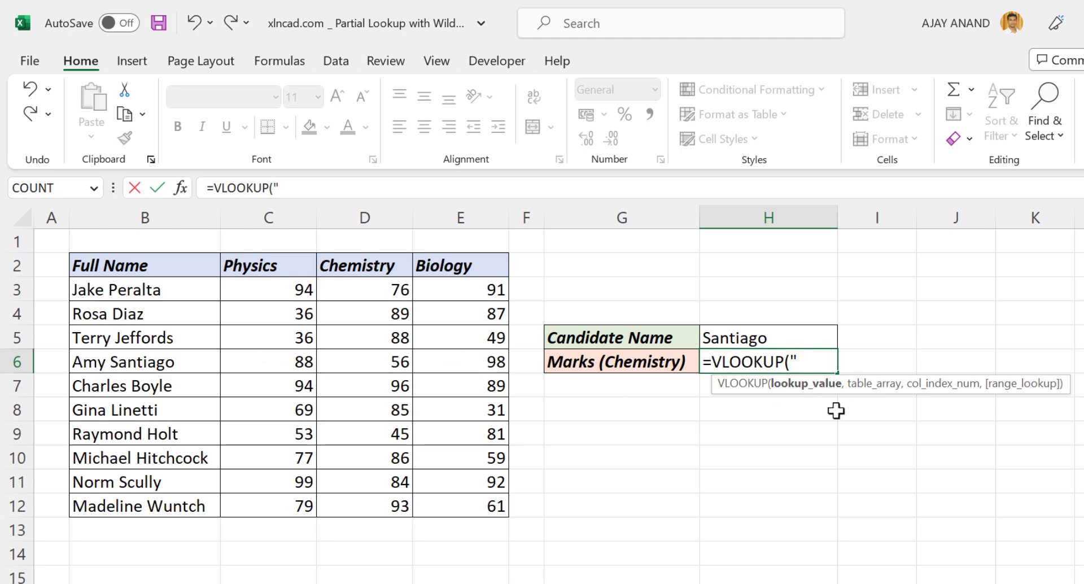
text("&)
click(772, 336)
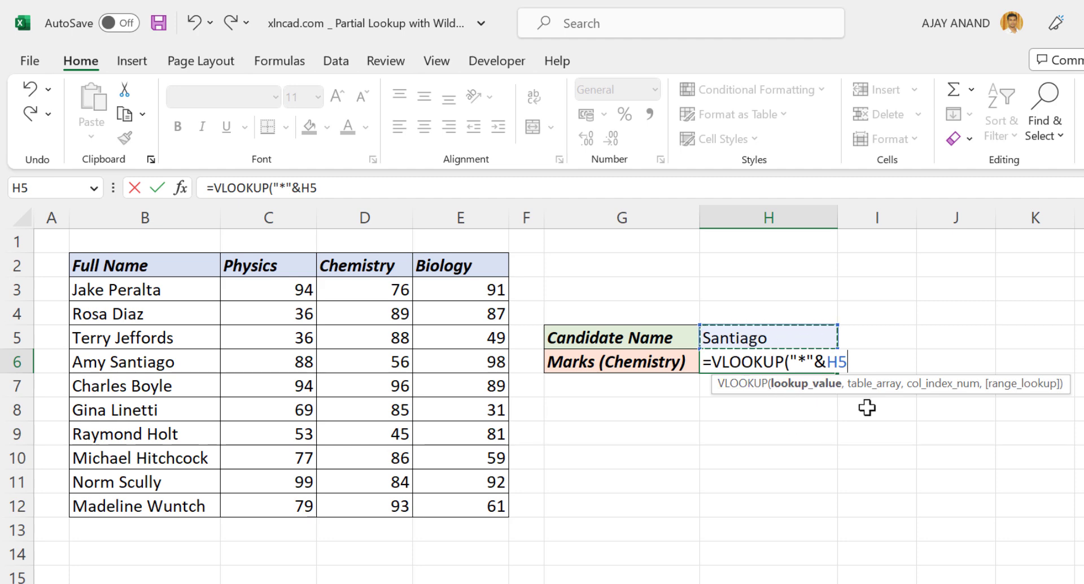
text(&"*",)
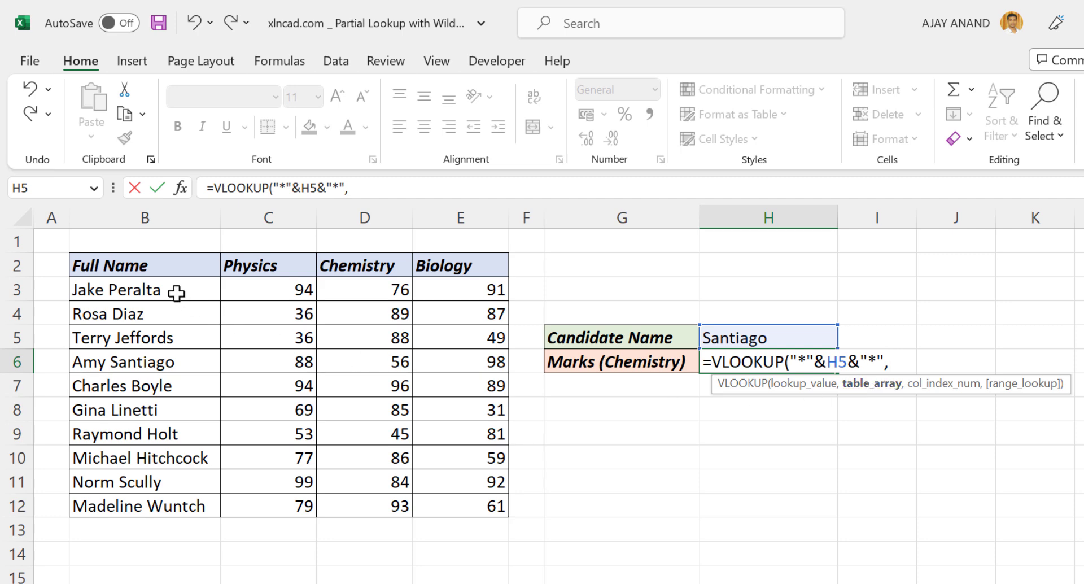
drag(176, 293, 452, 499)
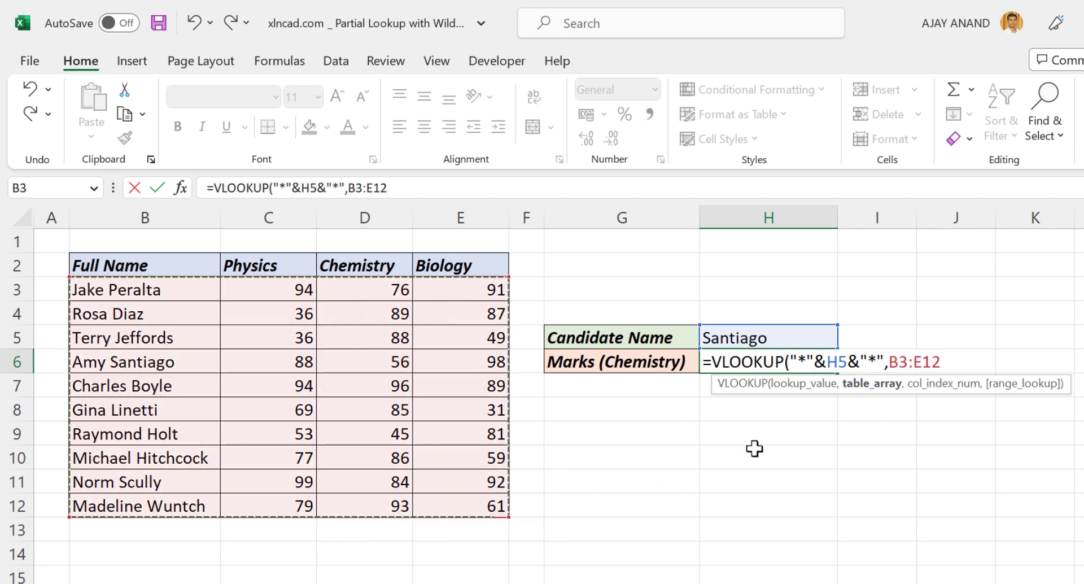
text(,3)
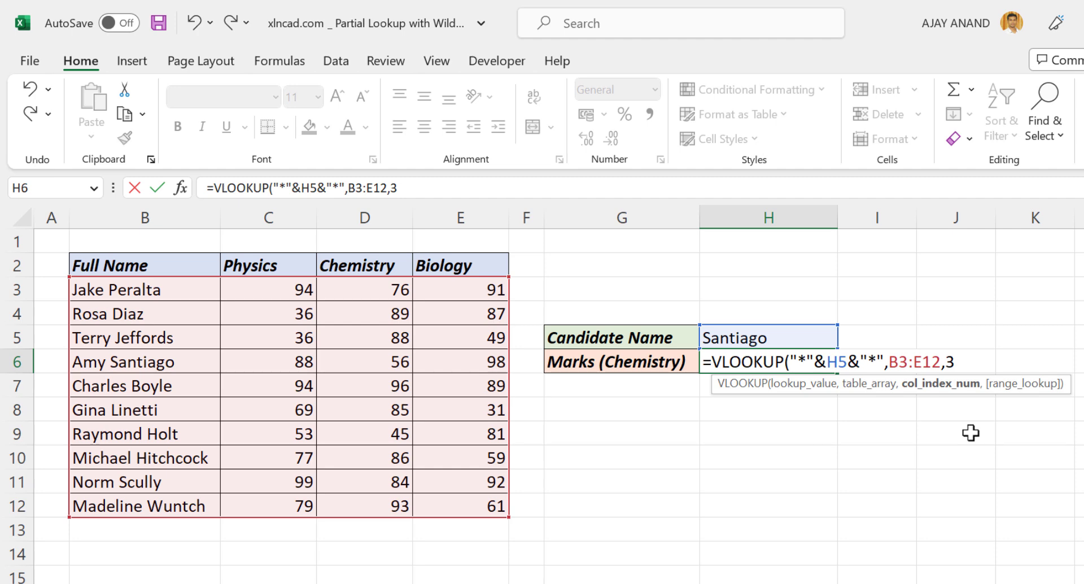
text(,)
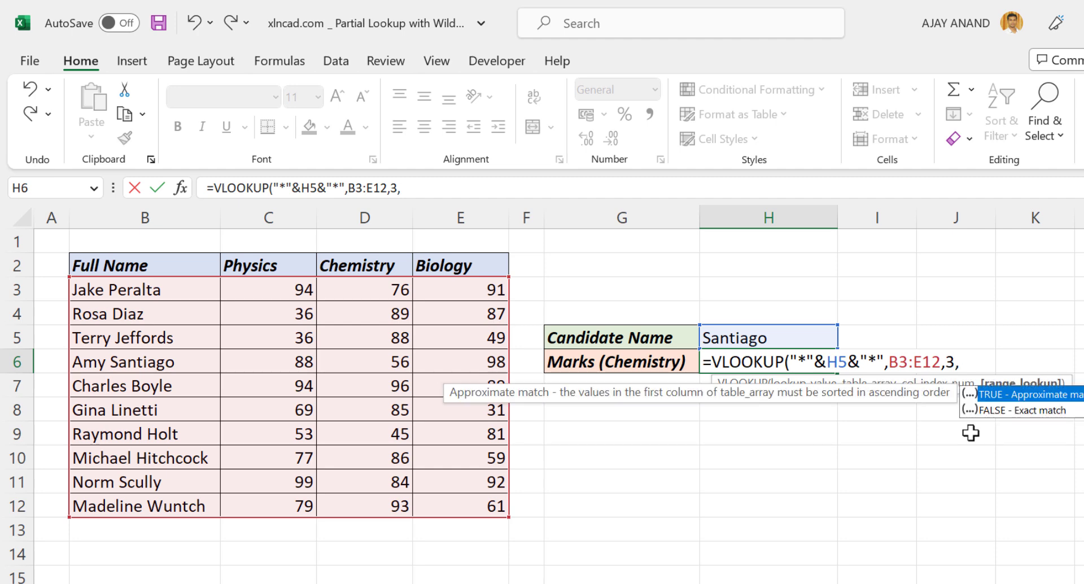
double_click(1026, 409)
text())
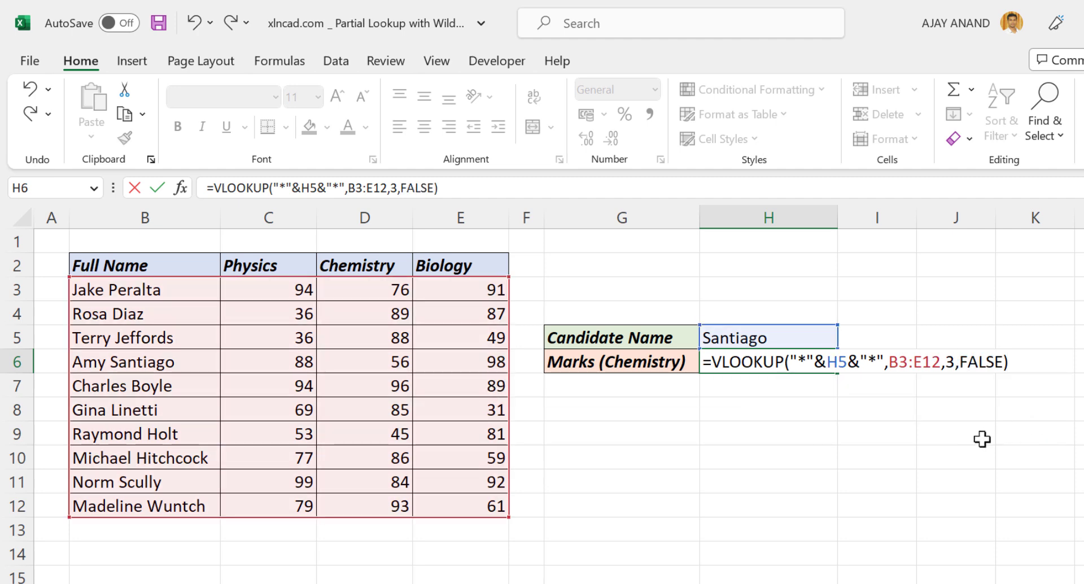
key(Return)
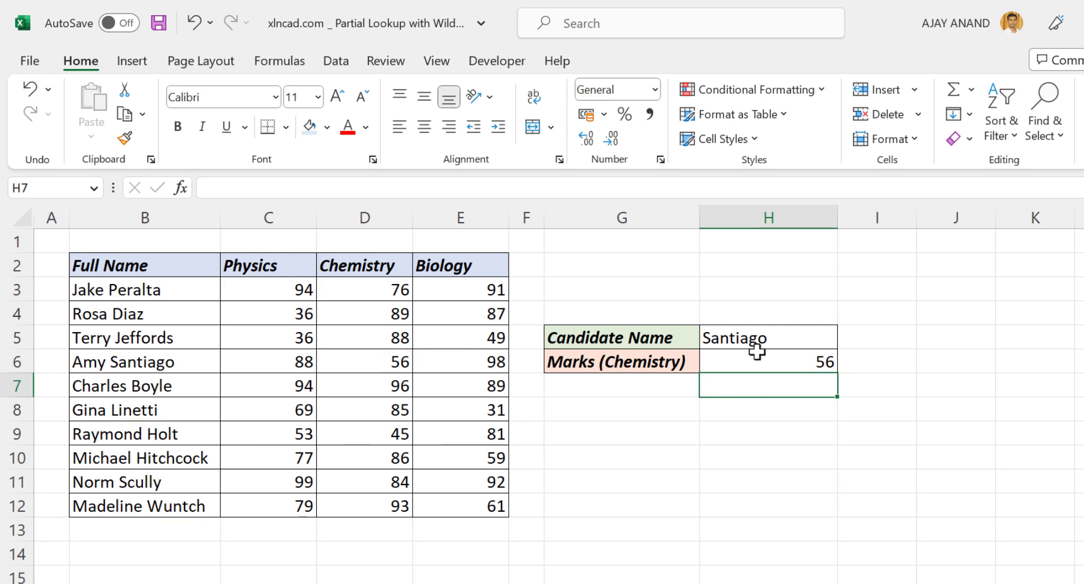
- Try a partial name, a first name, then a student's full name in H5 until Chemistry shows 89
click(772, 338)
text(Raymond)
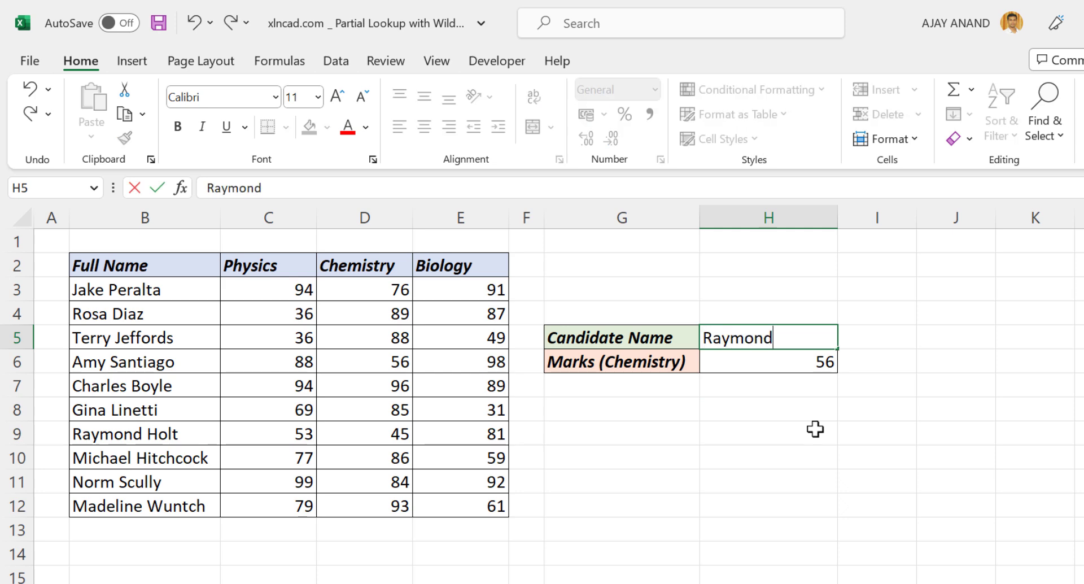
key(Return)
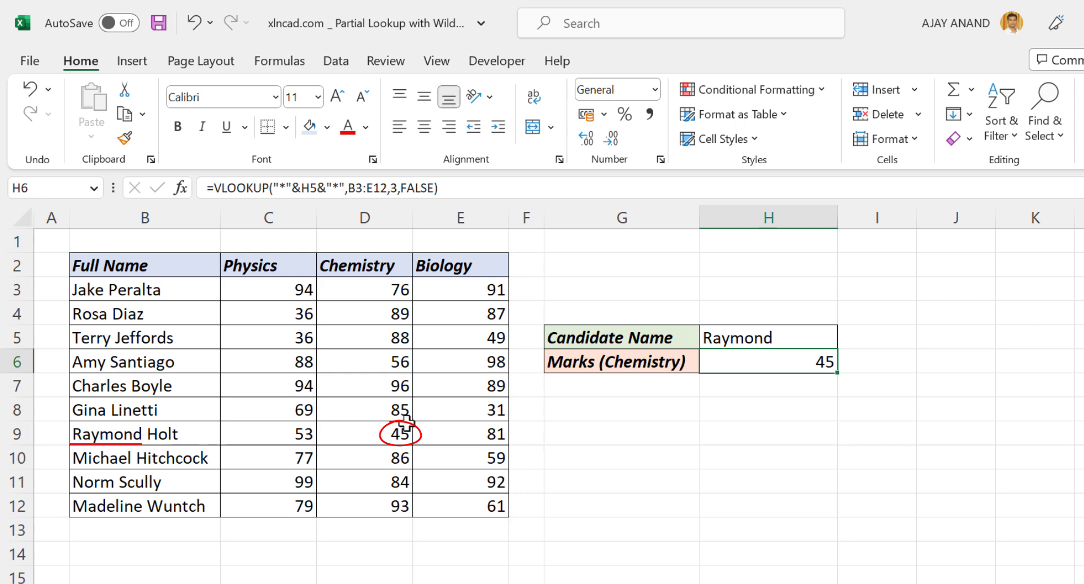
click(783, 339)
text(Jake)
key(Return)
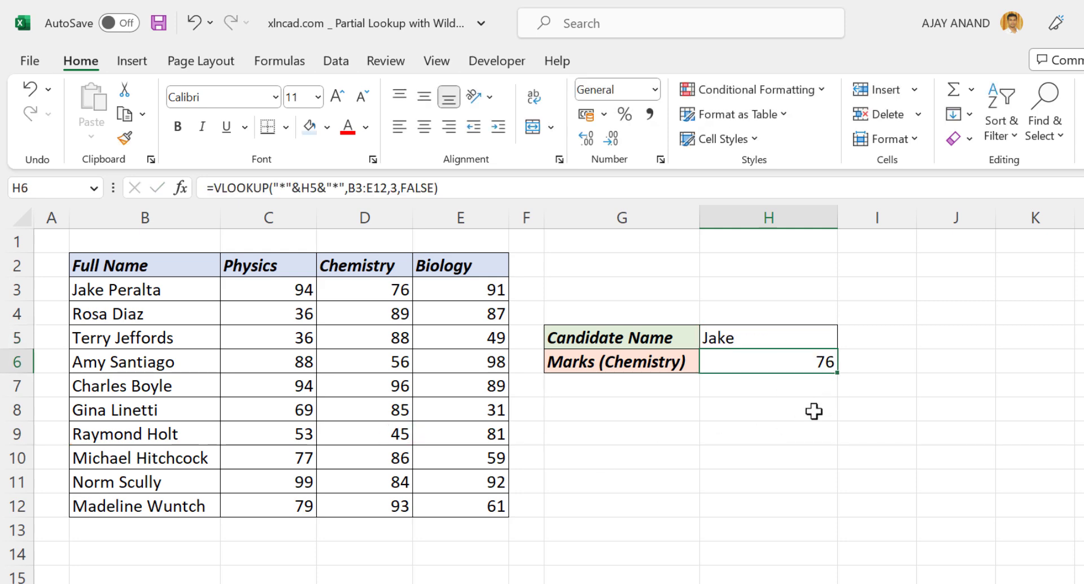
click(769, 341)
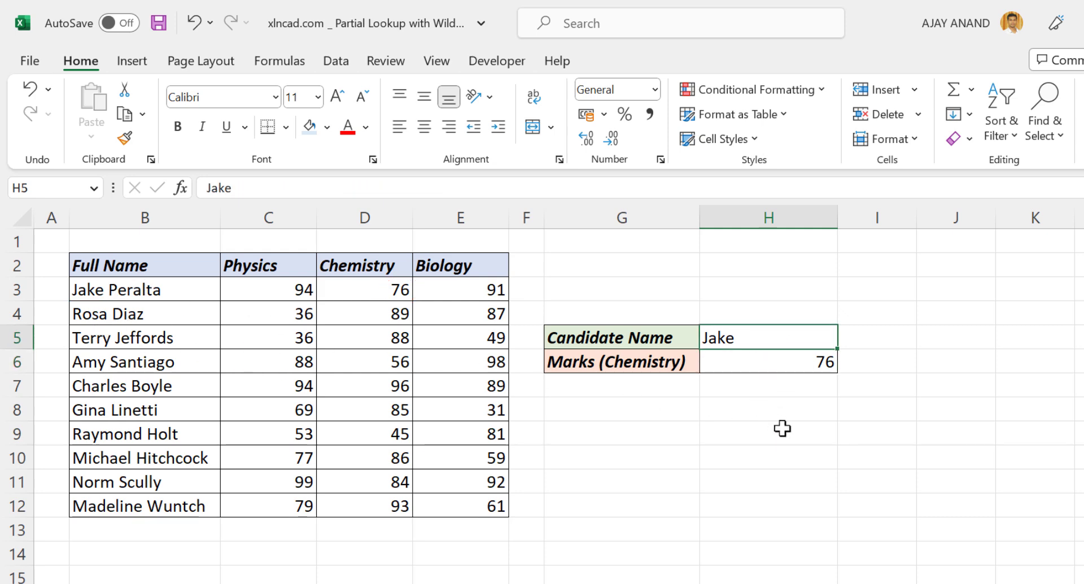
text(Rosa)
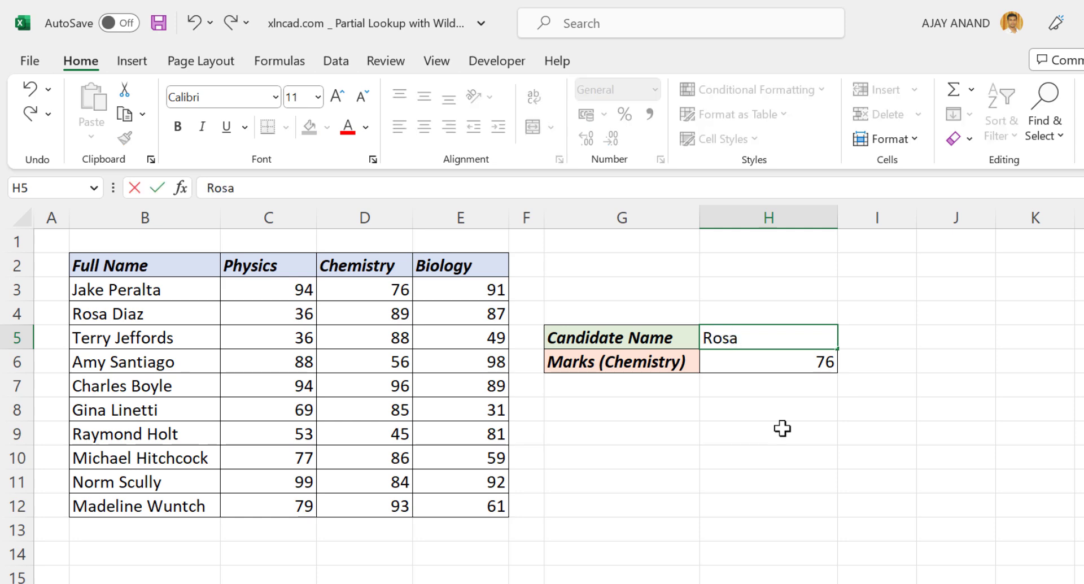
text( Diaz)
key(Return)
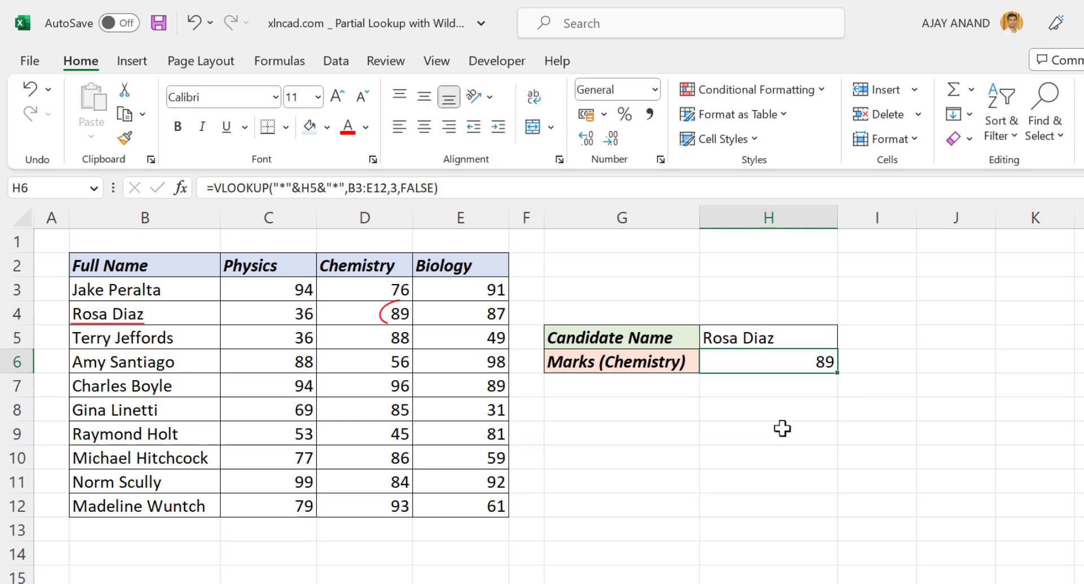